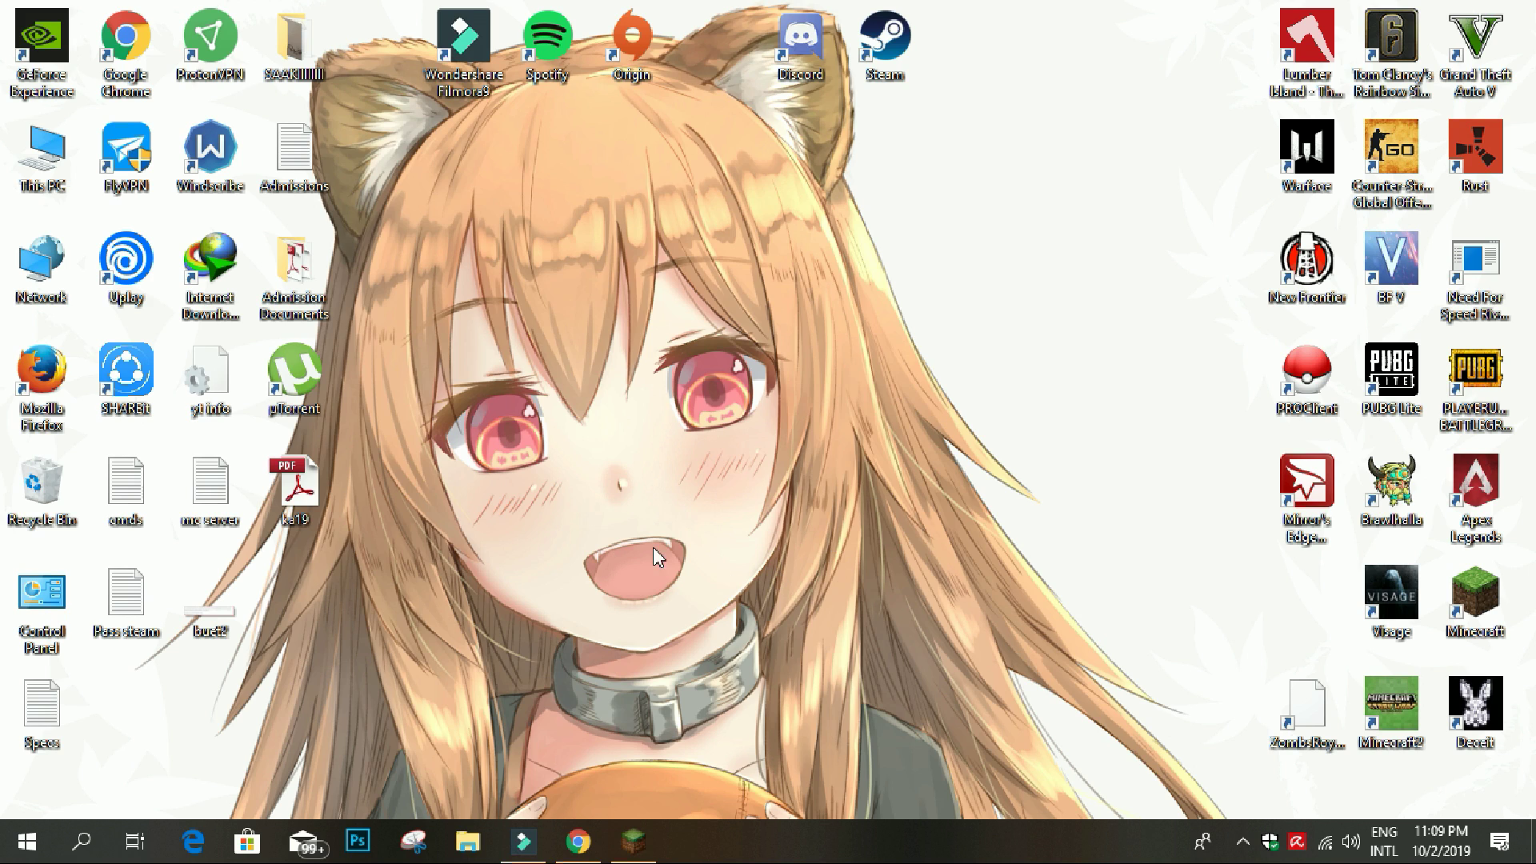
Step: Bring Chrome forward and browse the ShadersMods Shader Packs list
left_click(578, 841)
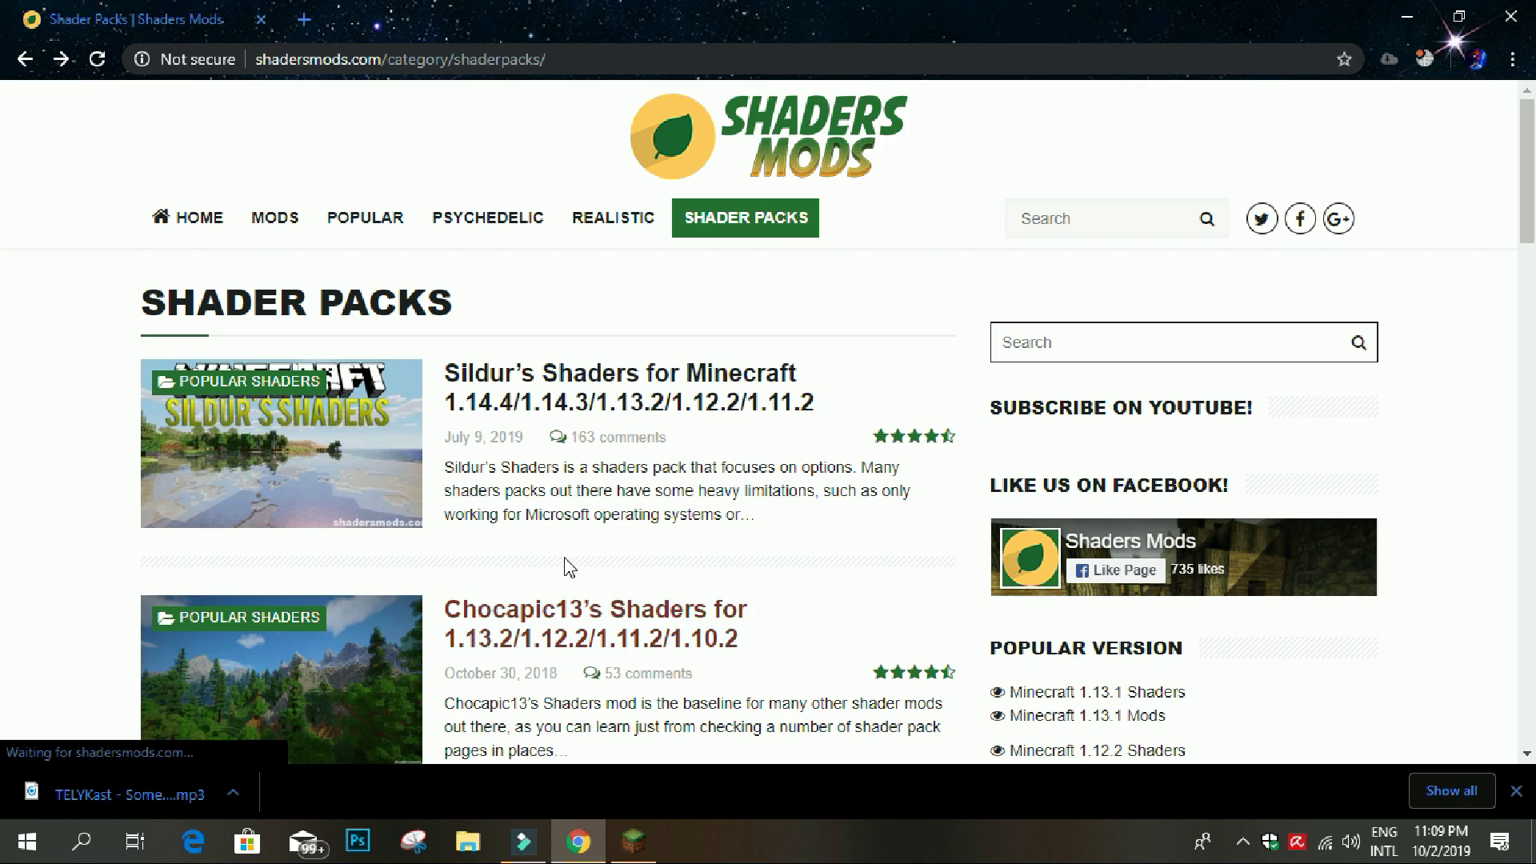
scroll(546, 581, "down", 3)
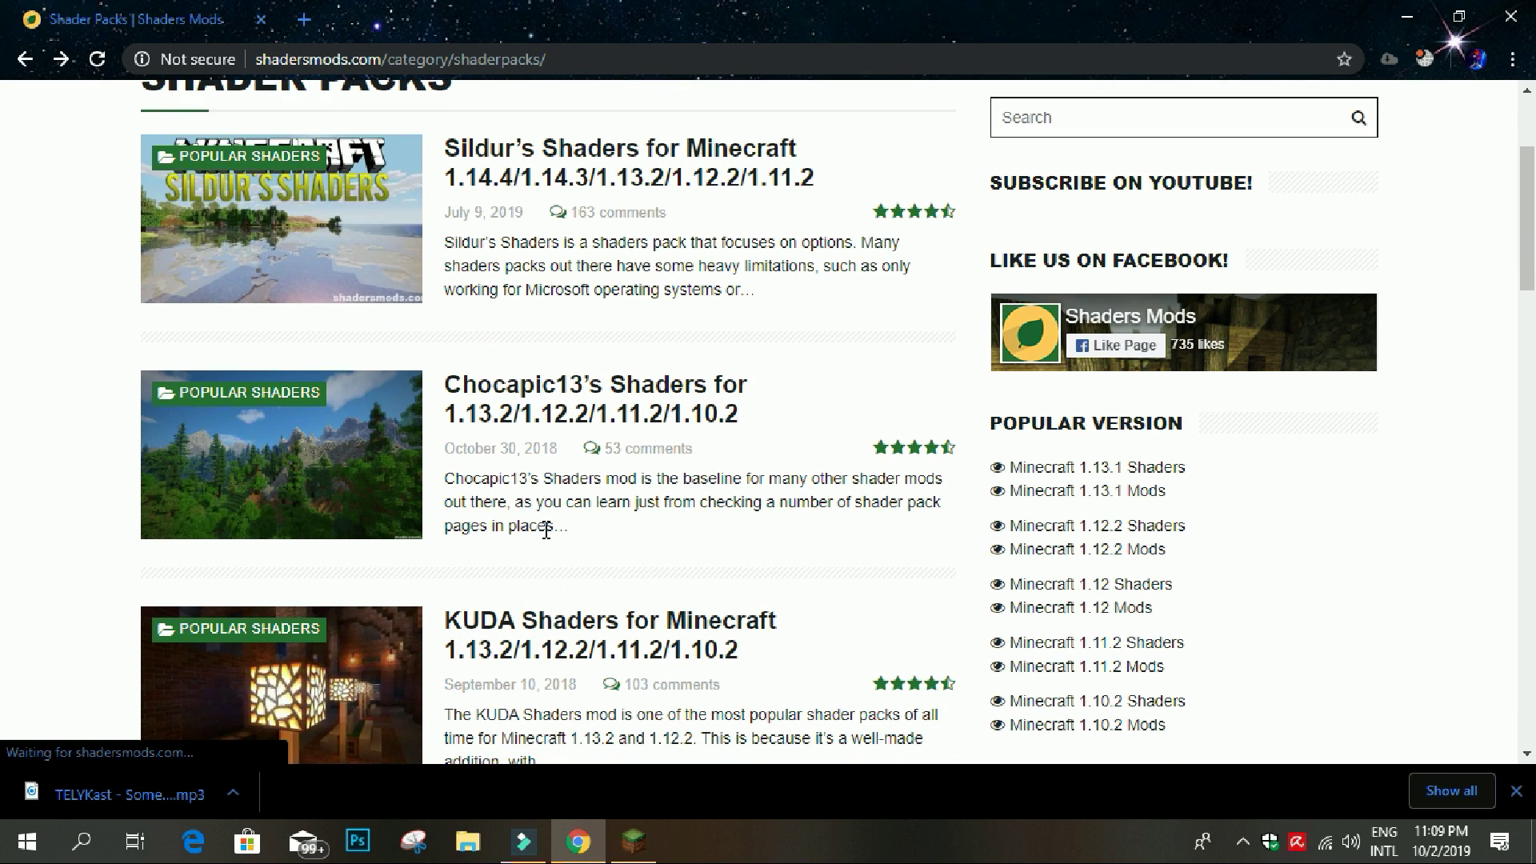
scroll(546, 521, "down", 3)
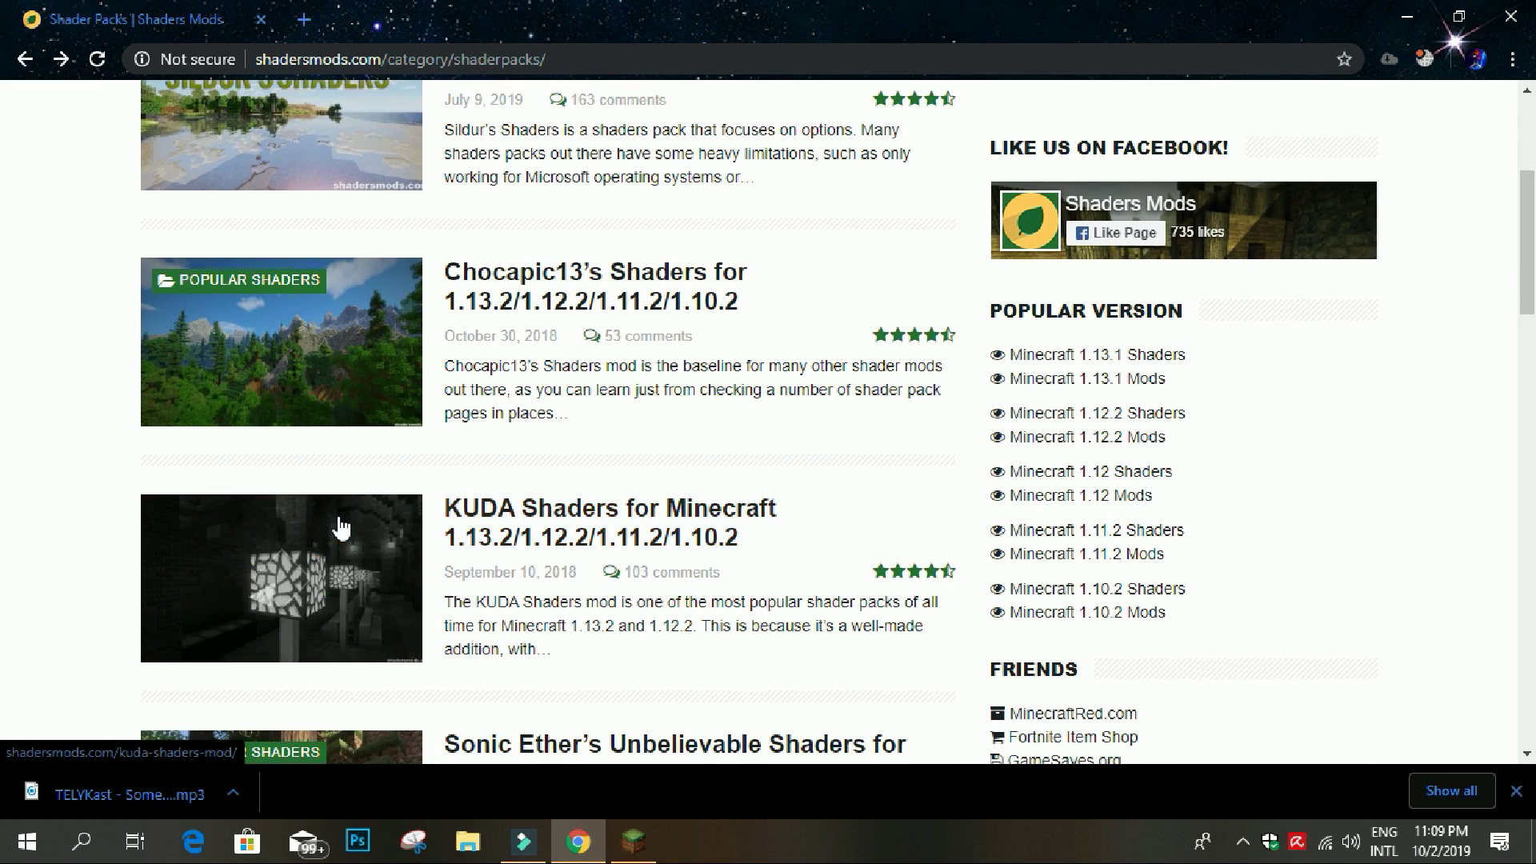
scroll(337, 522, "down", 3)
scroll(337, 521, "down", 3)
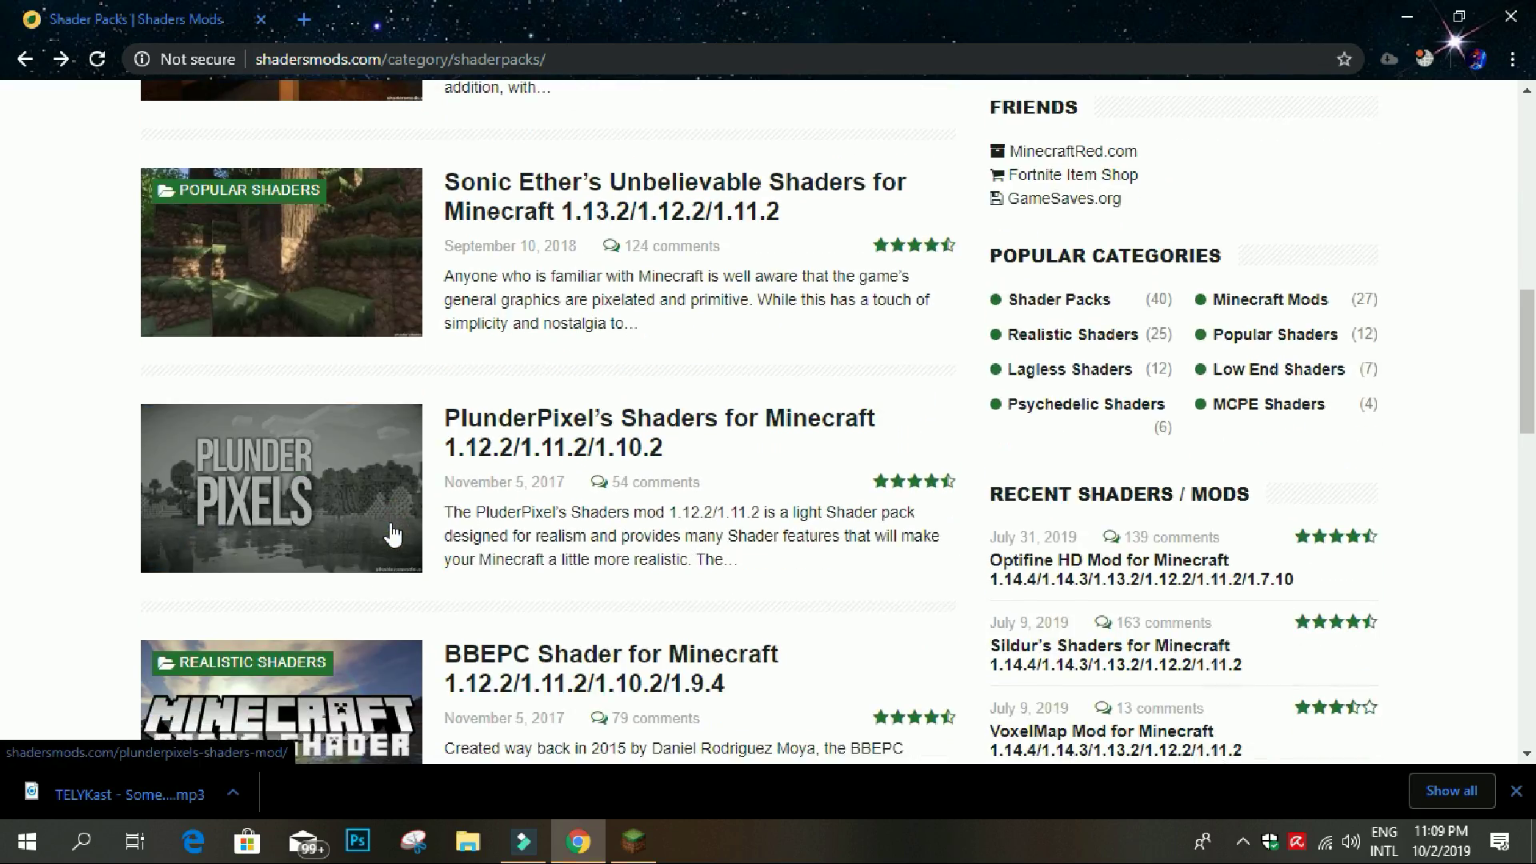
scroll(392, 535, "up", 7)
scroll(392, 534, "up", 3)
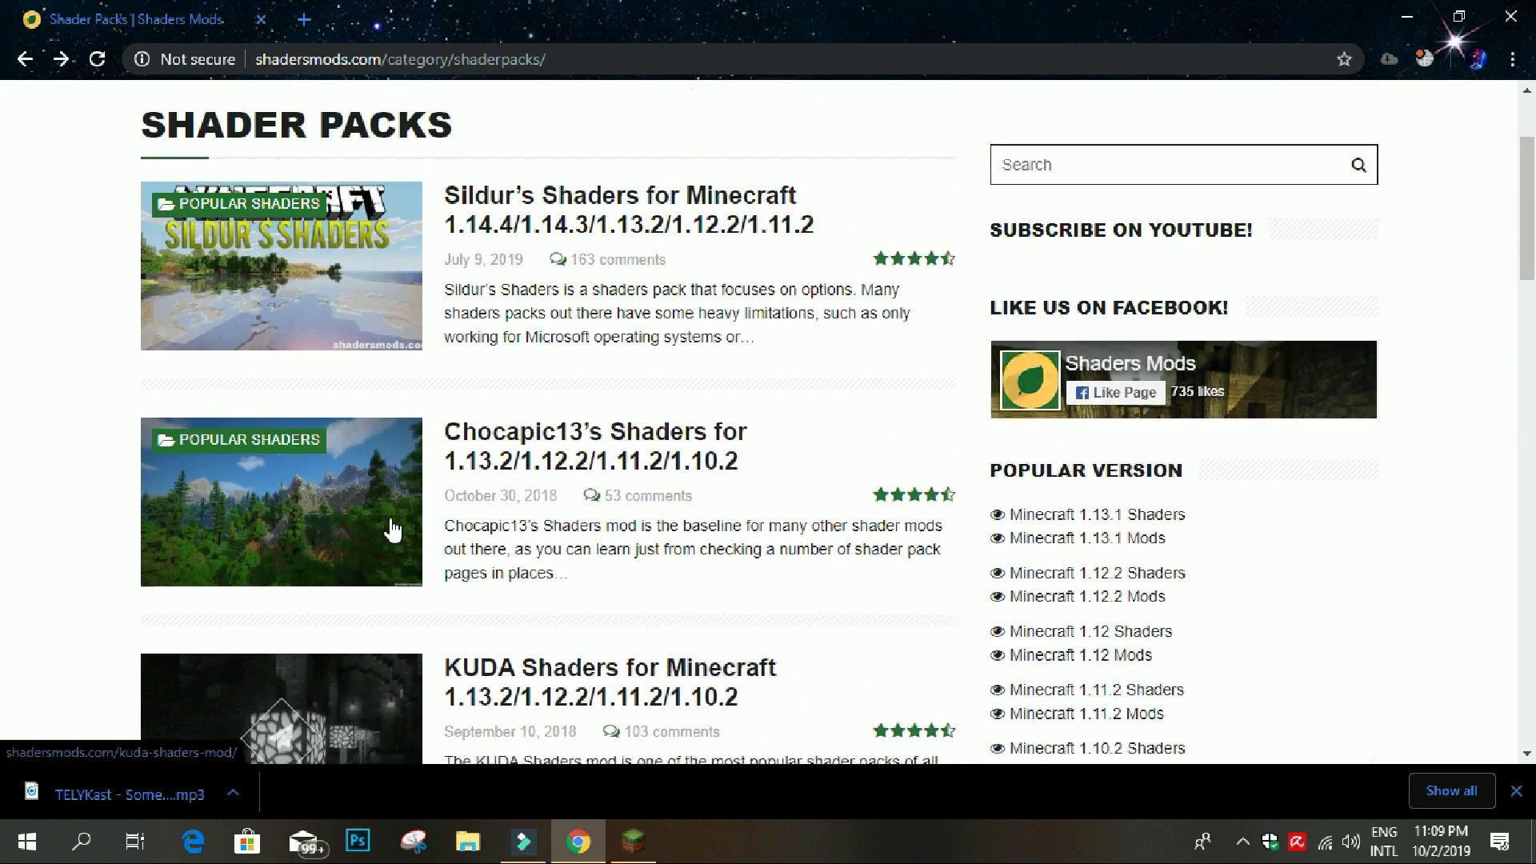
Step: Open the Chocapic13's Shaders page and follow its V7 Low download link
left_click(370, 598)
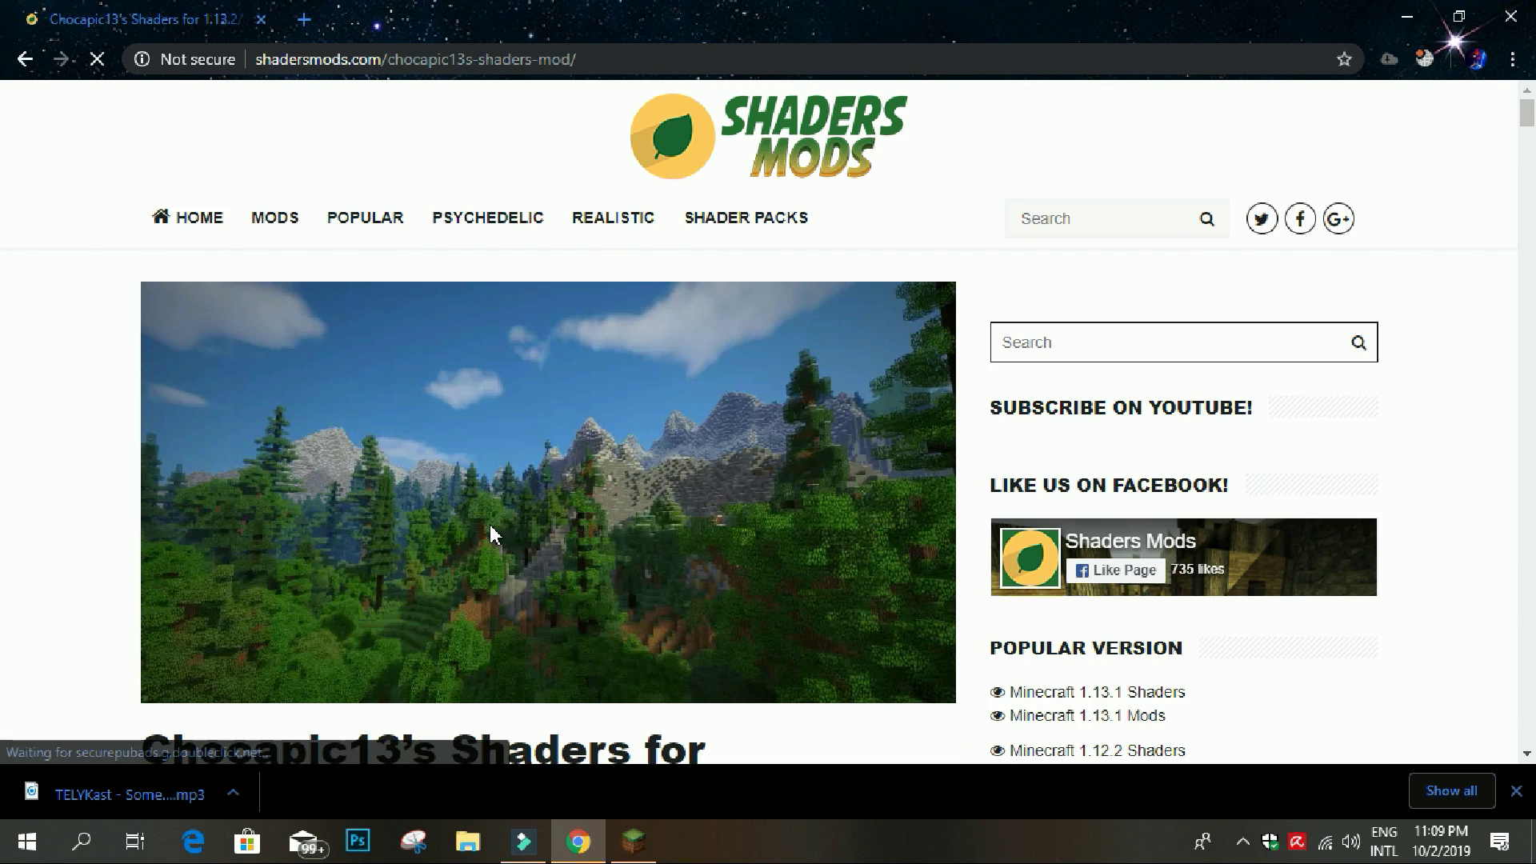
scroll(489, 521, "down", 20)
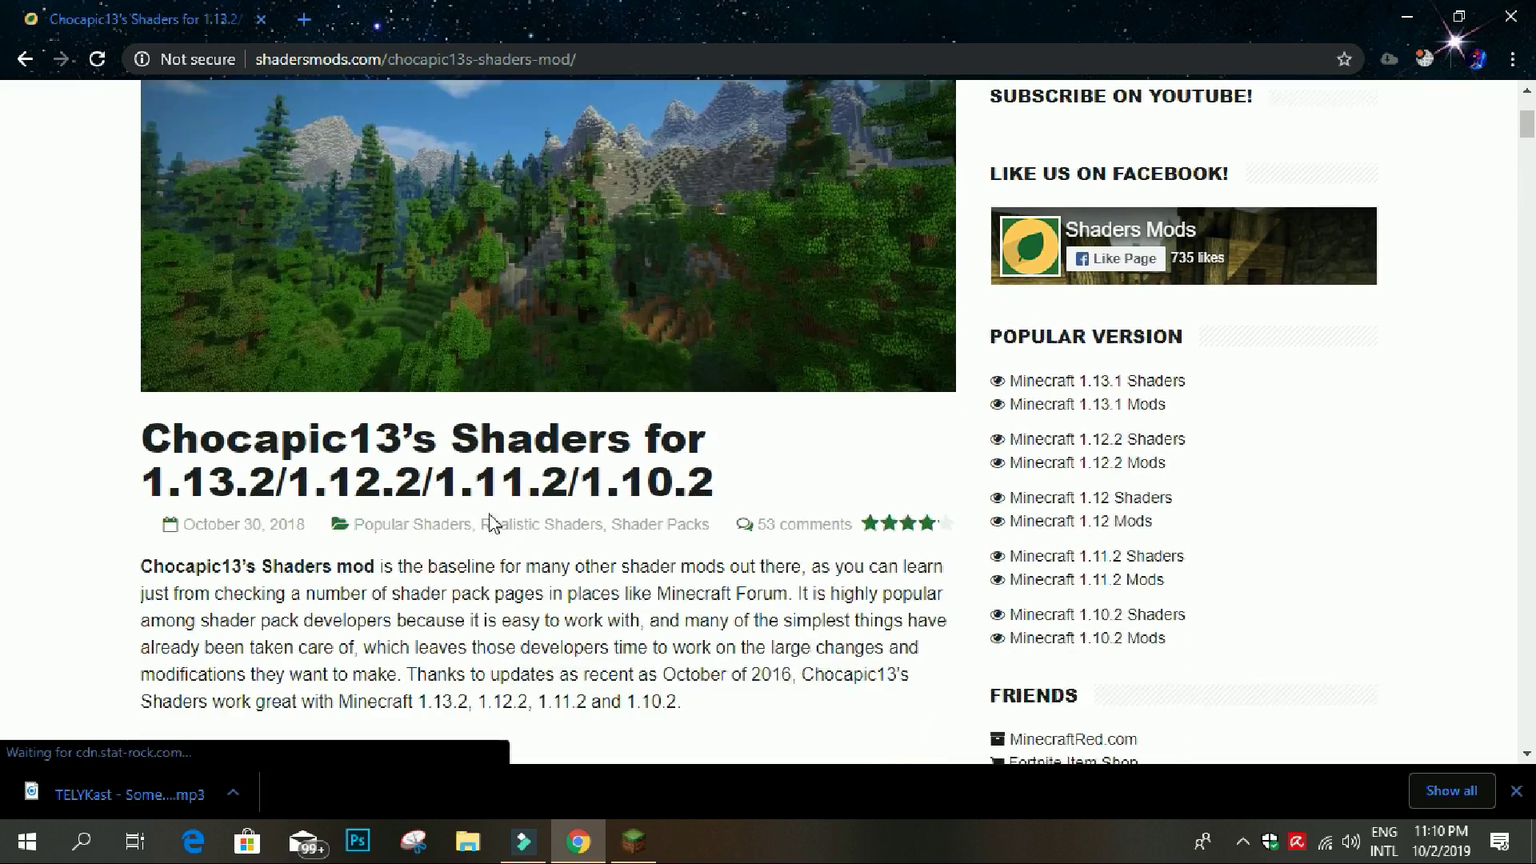
scroll(489, 506, "down", 20)
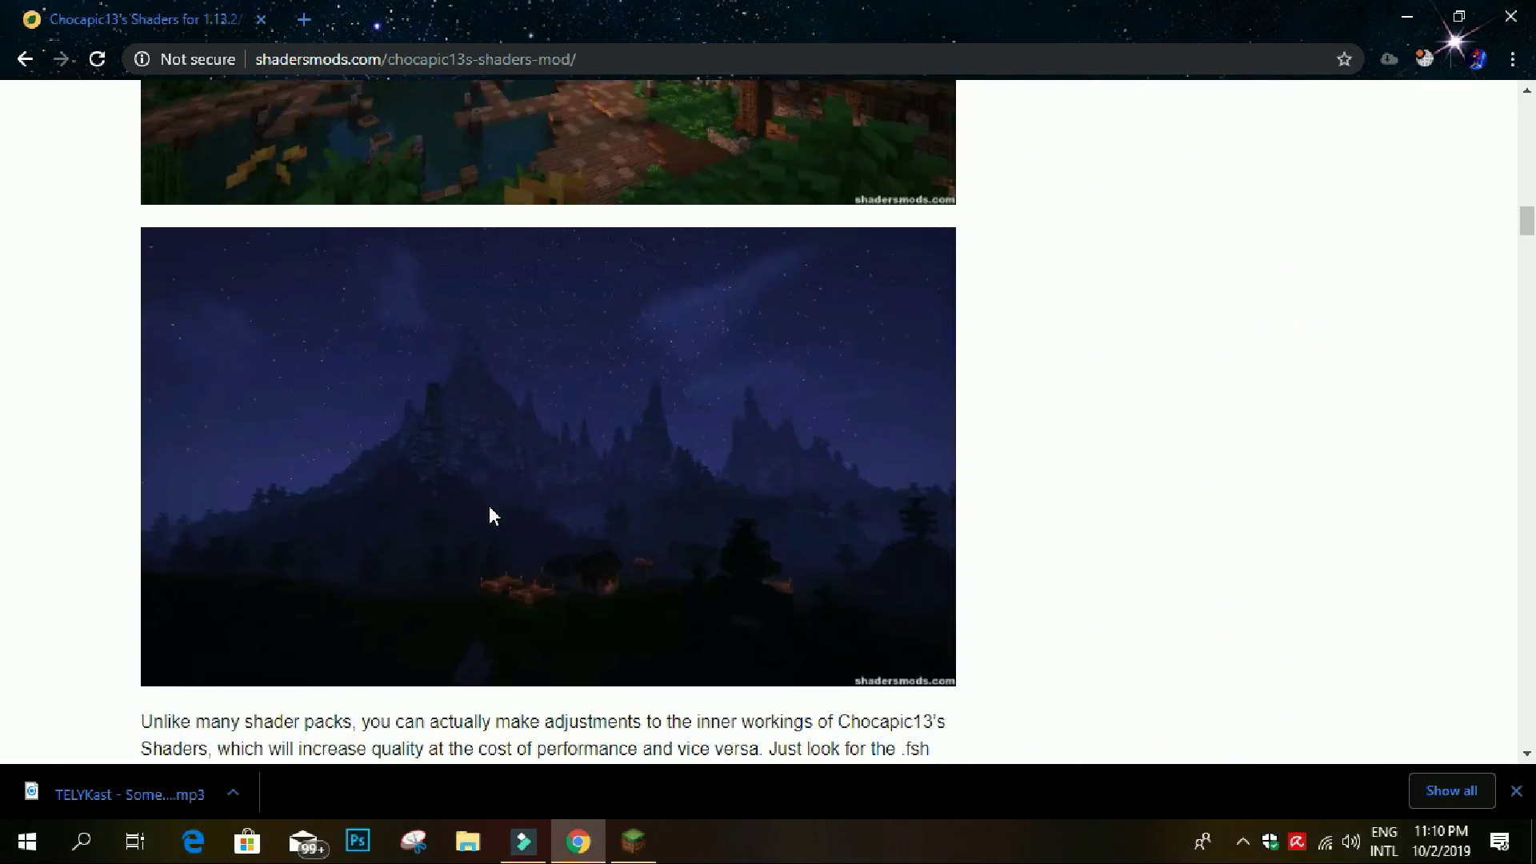
scroll(486, 507, "down", 7)
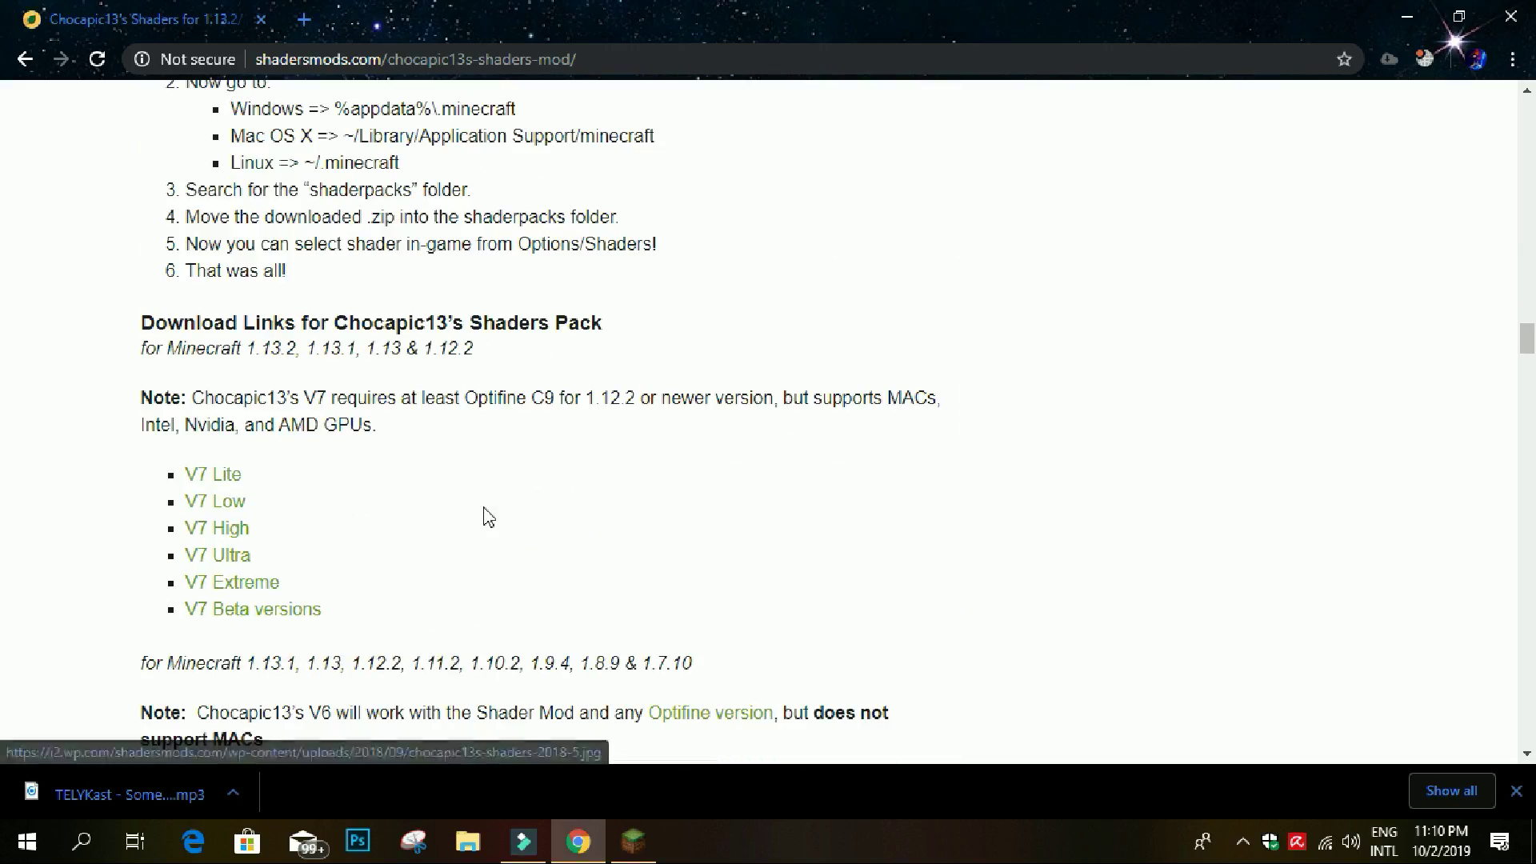
left_click(223, 518)
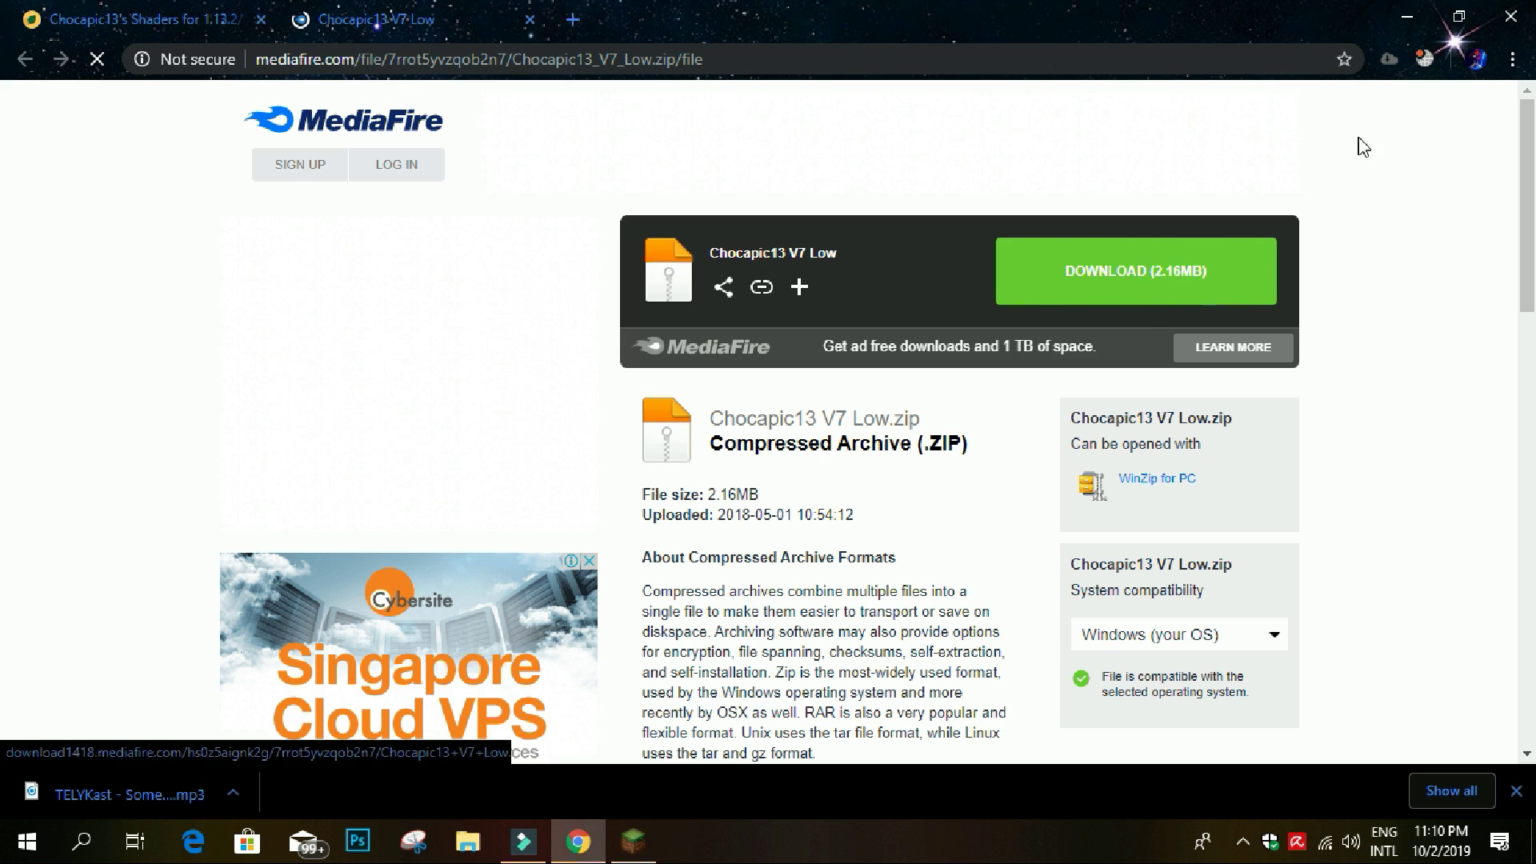
Step: Start the MediaFire download of Chocapic13 V7 Low.zip, choosing the Desktop as save location
left_click(1159, 270)
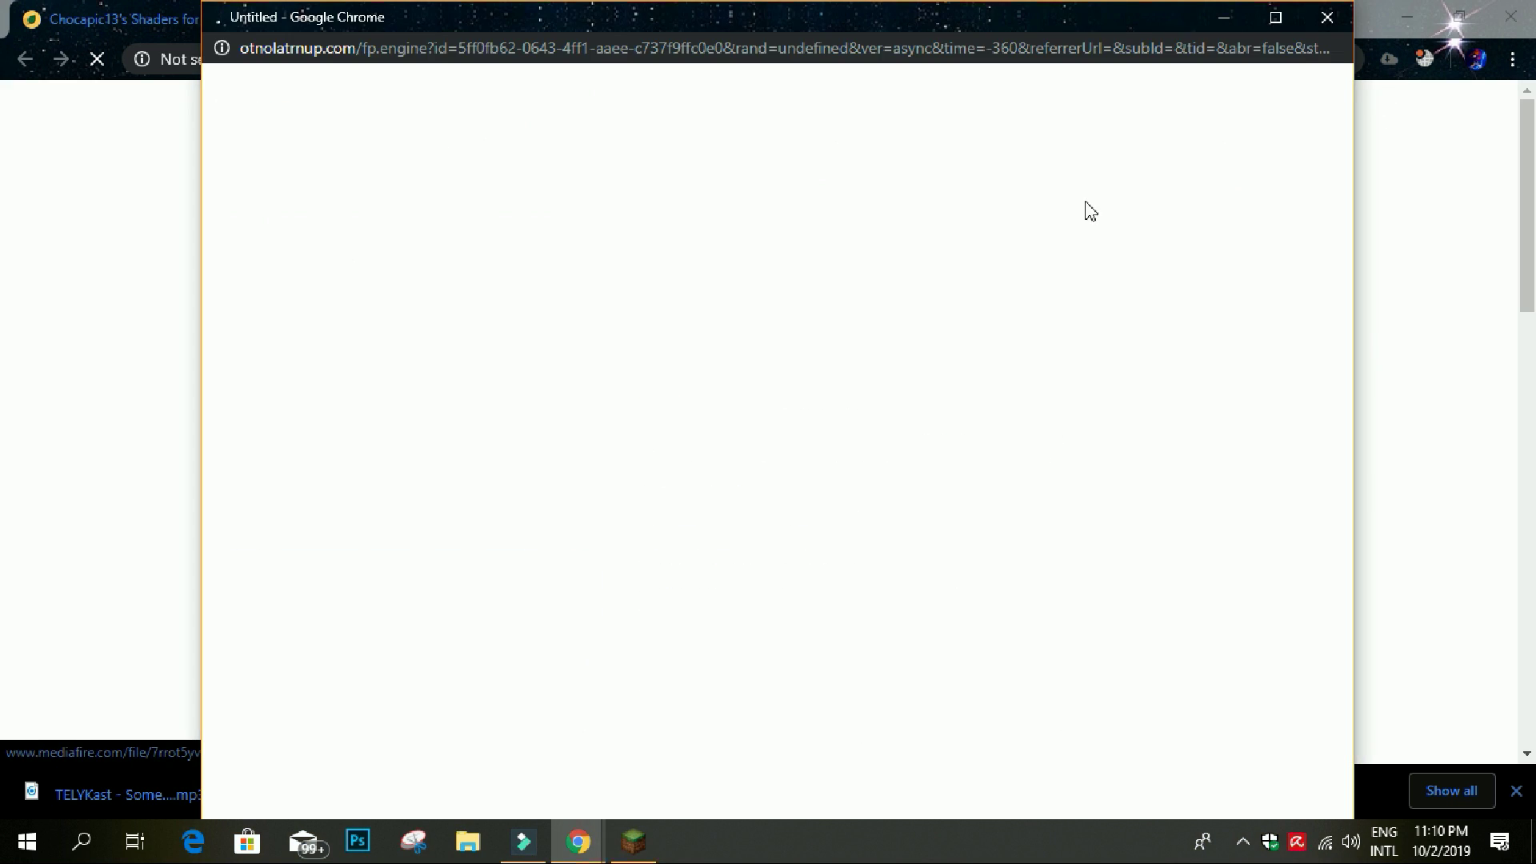
left_click(1332, 16)
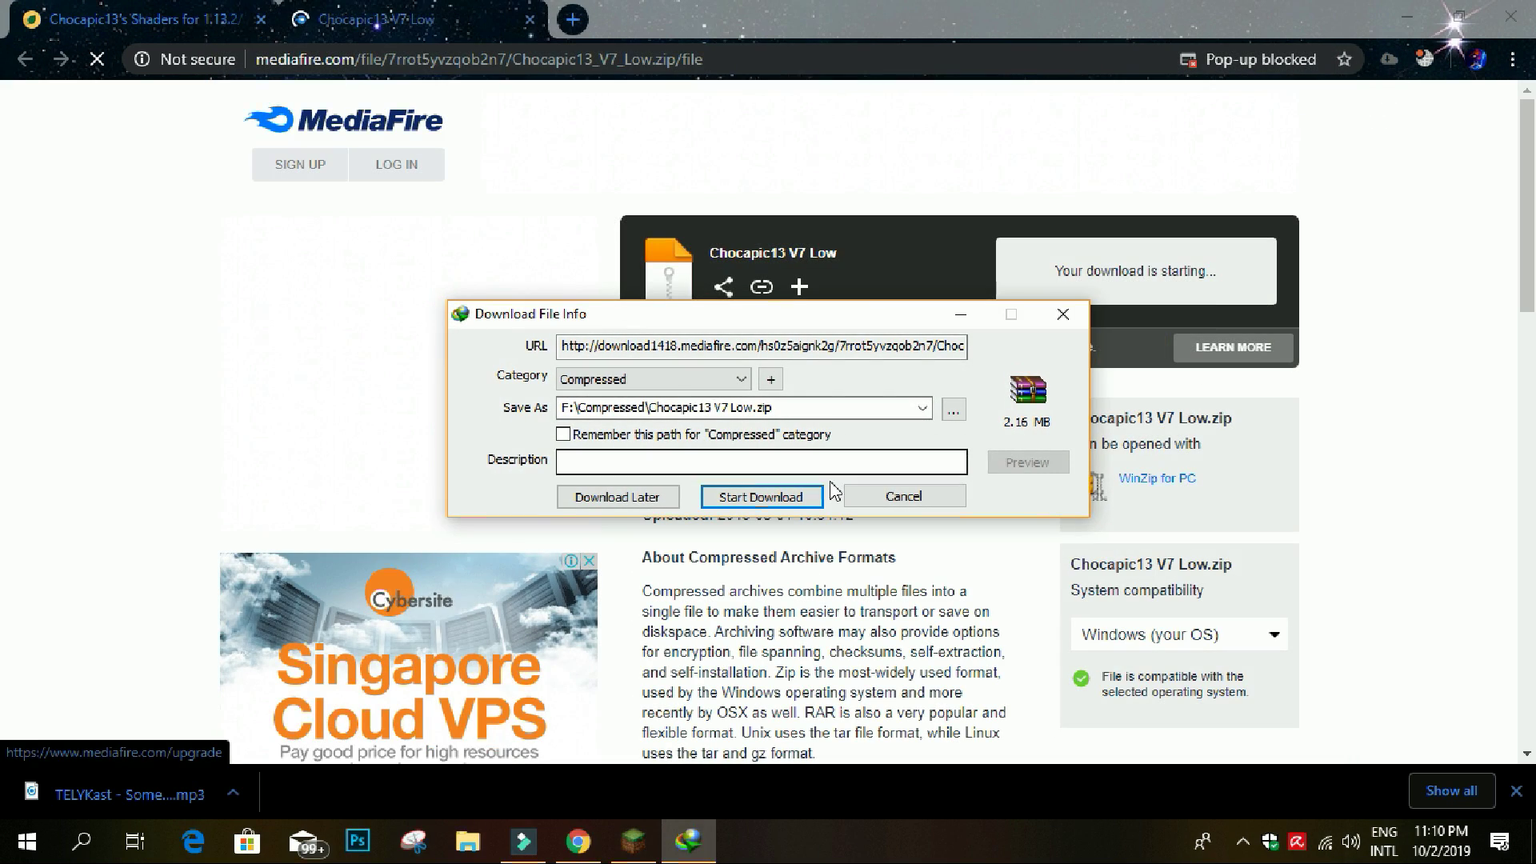
left_click(954, 409)
scroll(566, 500, "down", 1)
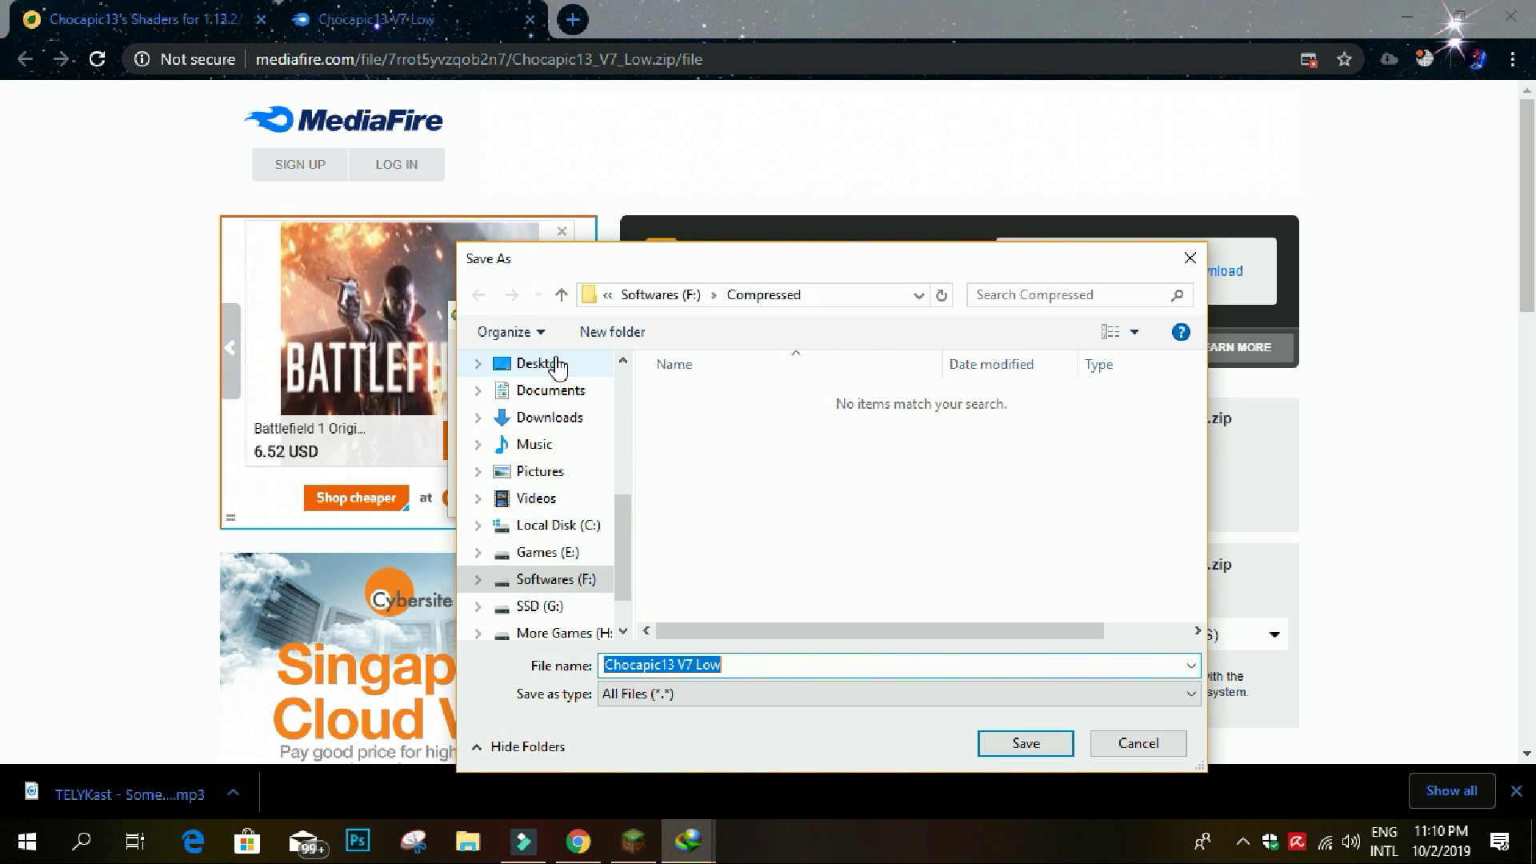
left_click(534, 361)
left_click(1027, 743)
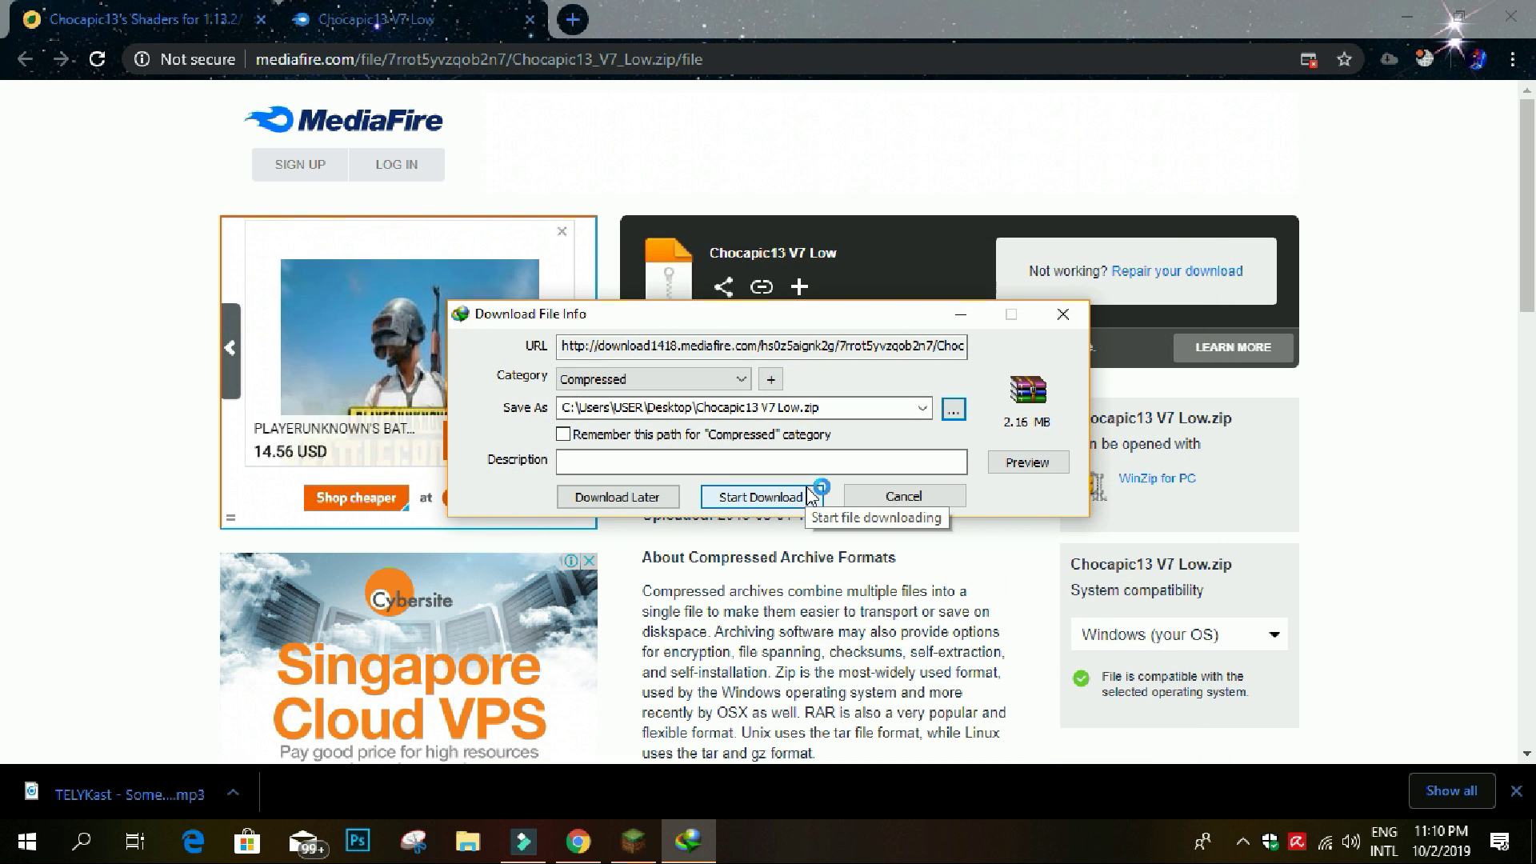
Step: Download the archive to the Desktop and minimize the browser
left_click(804, 500)
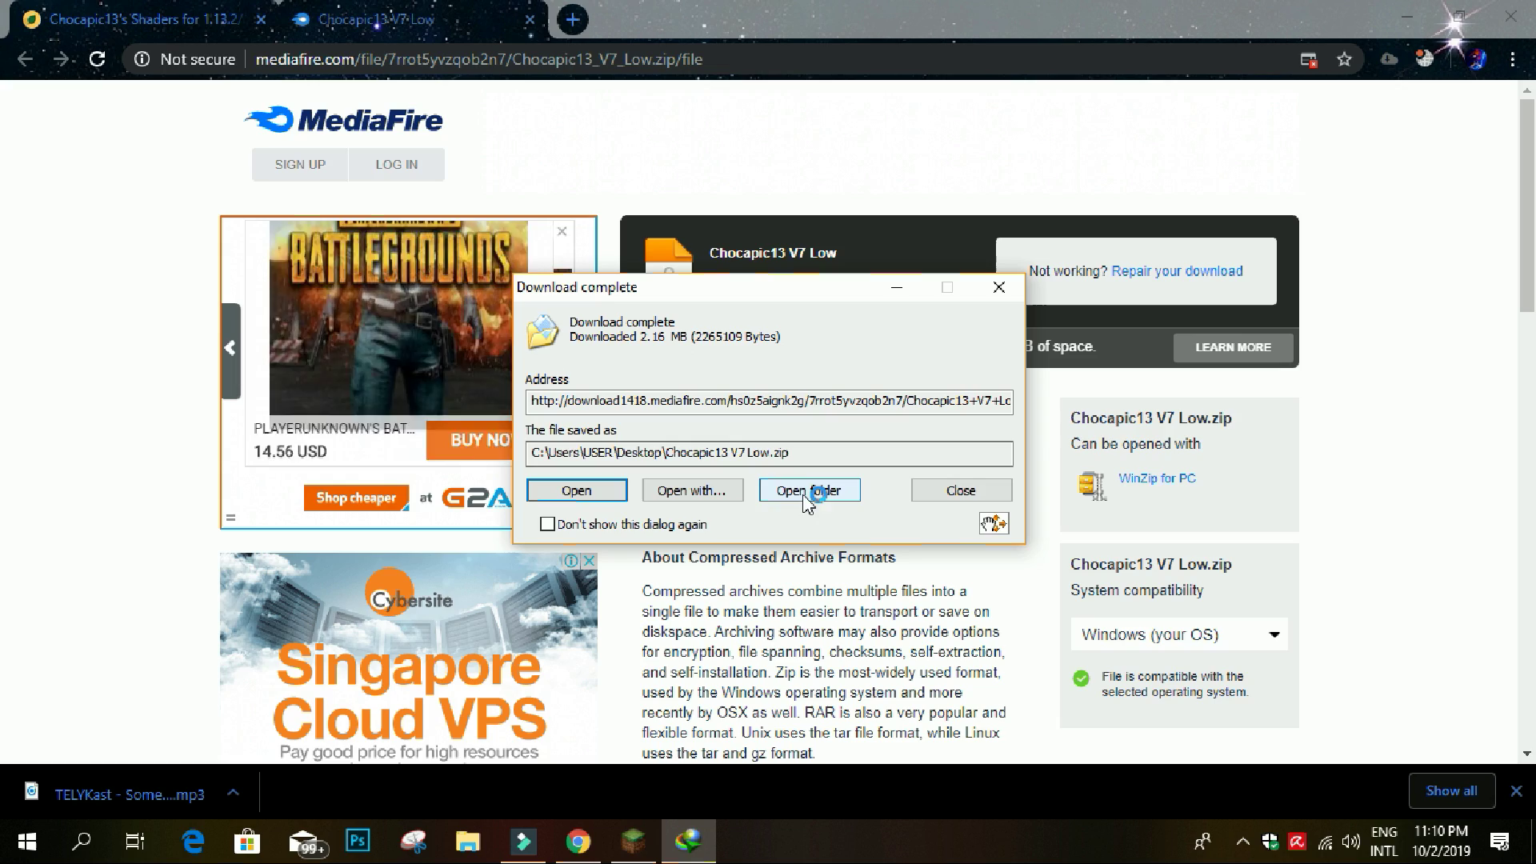
left_click(1010, 290)
left_click(1406, 16)
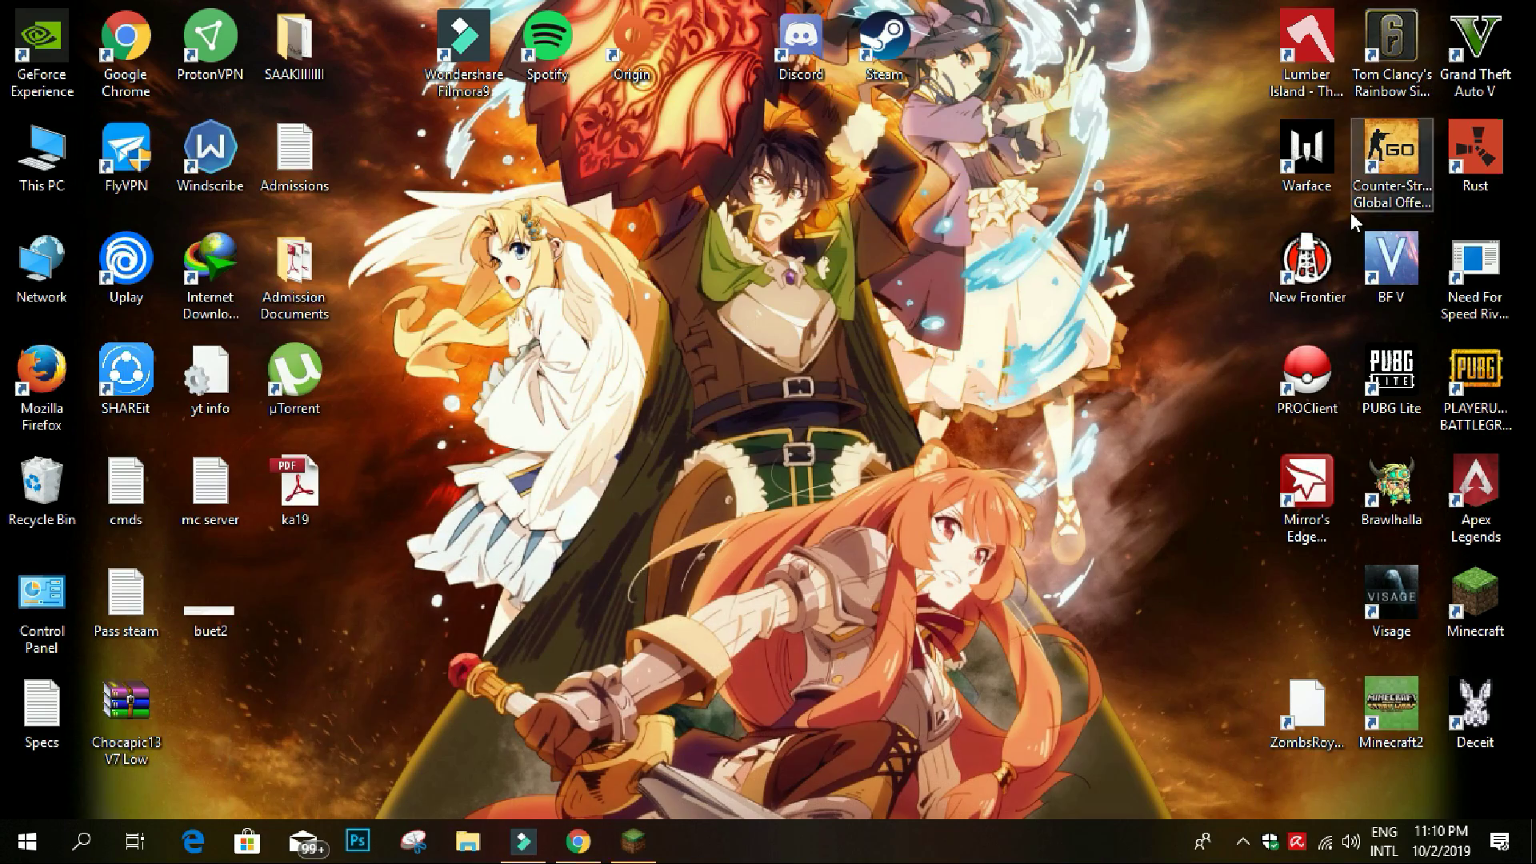
Step: Launch Minecraft from TLauncher with OptiFine 1.14.4 selected as the version
left_click_drag(382, 718, 619, 395)
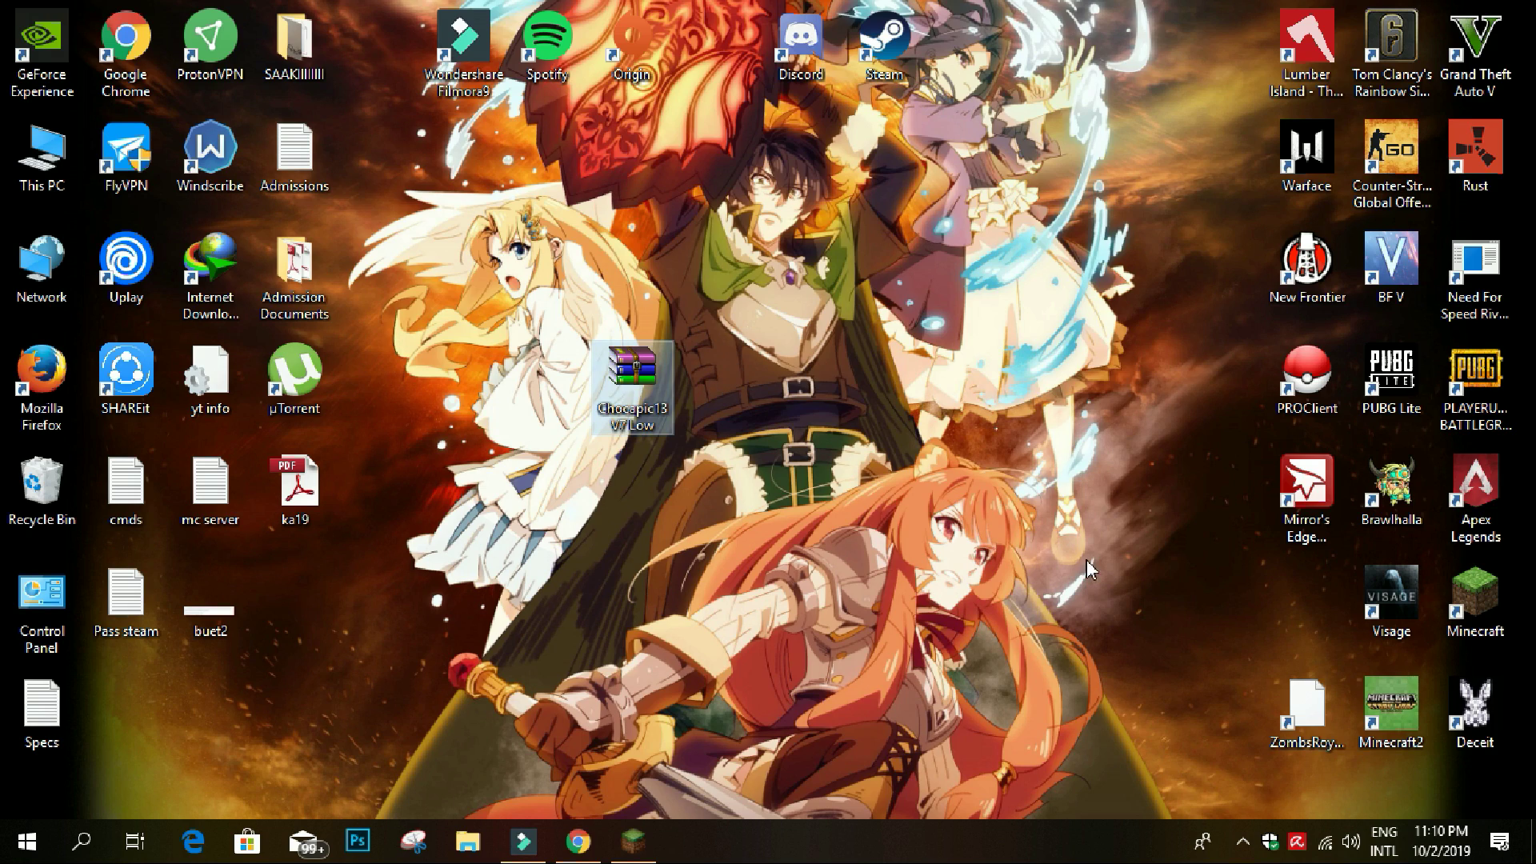
left_click(636, 850)
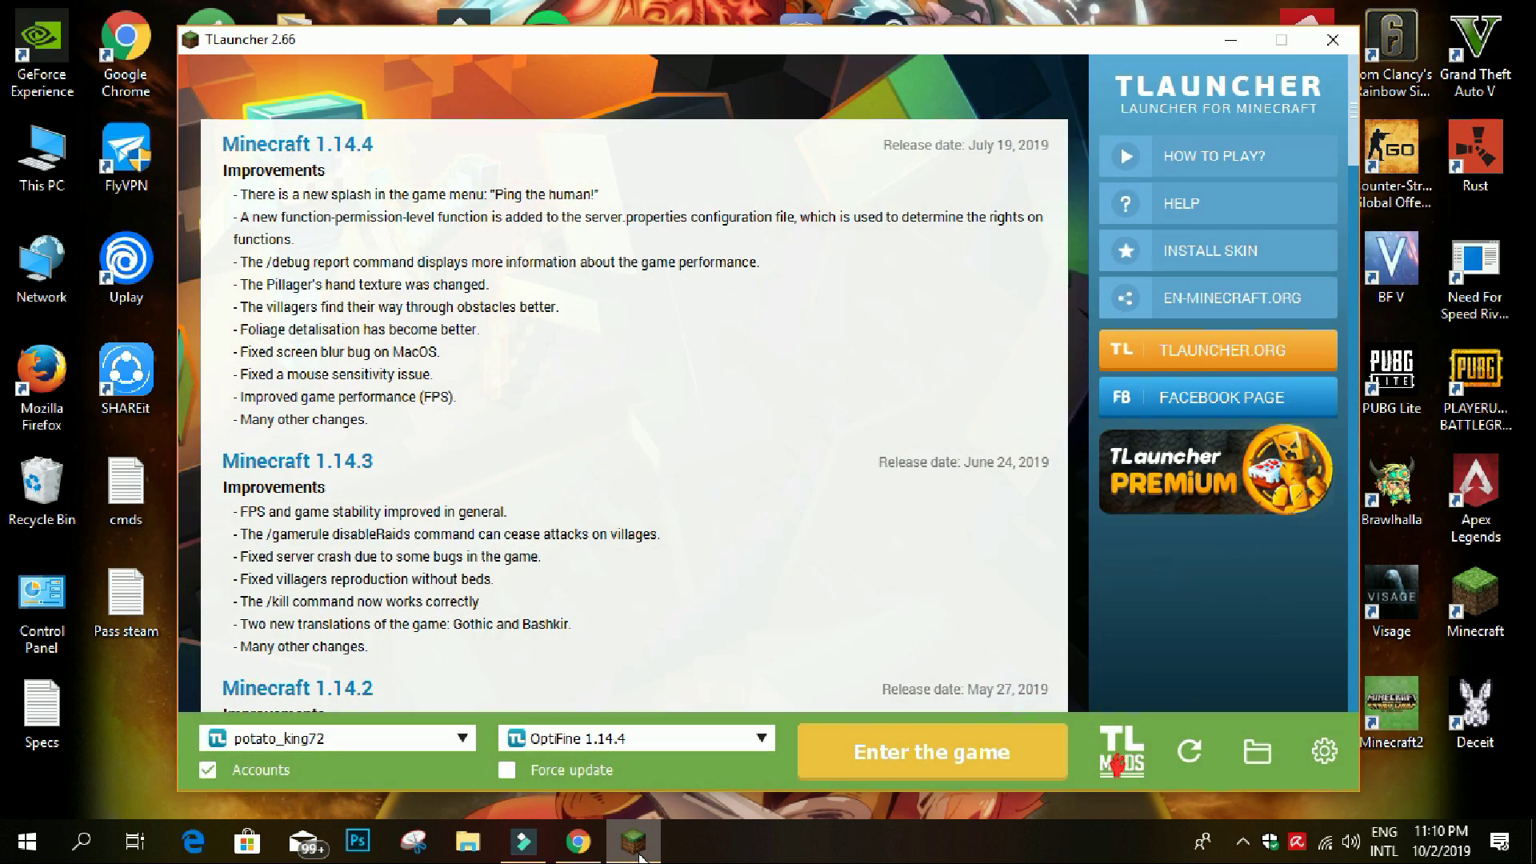
left_click(670, 738)
scroll(644, 640, "up", 2)
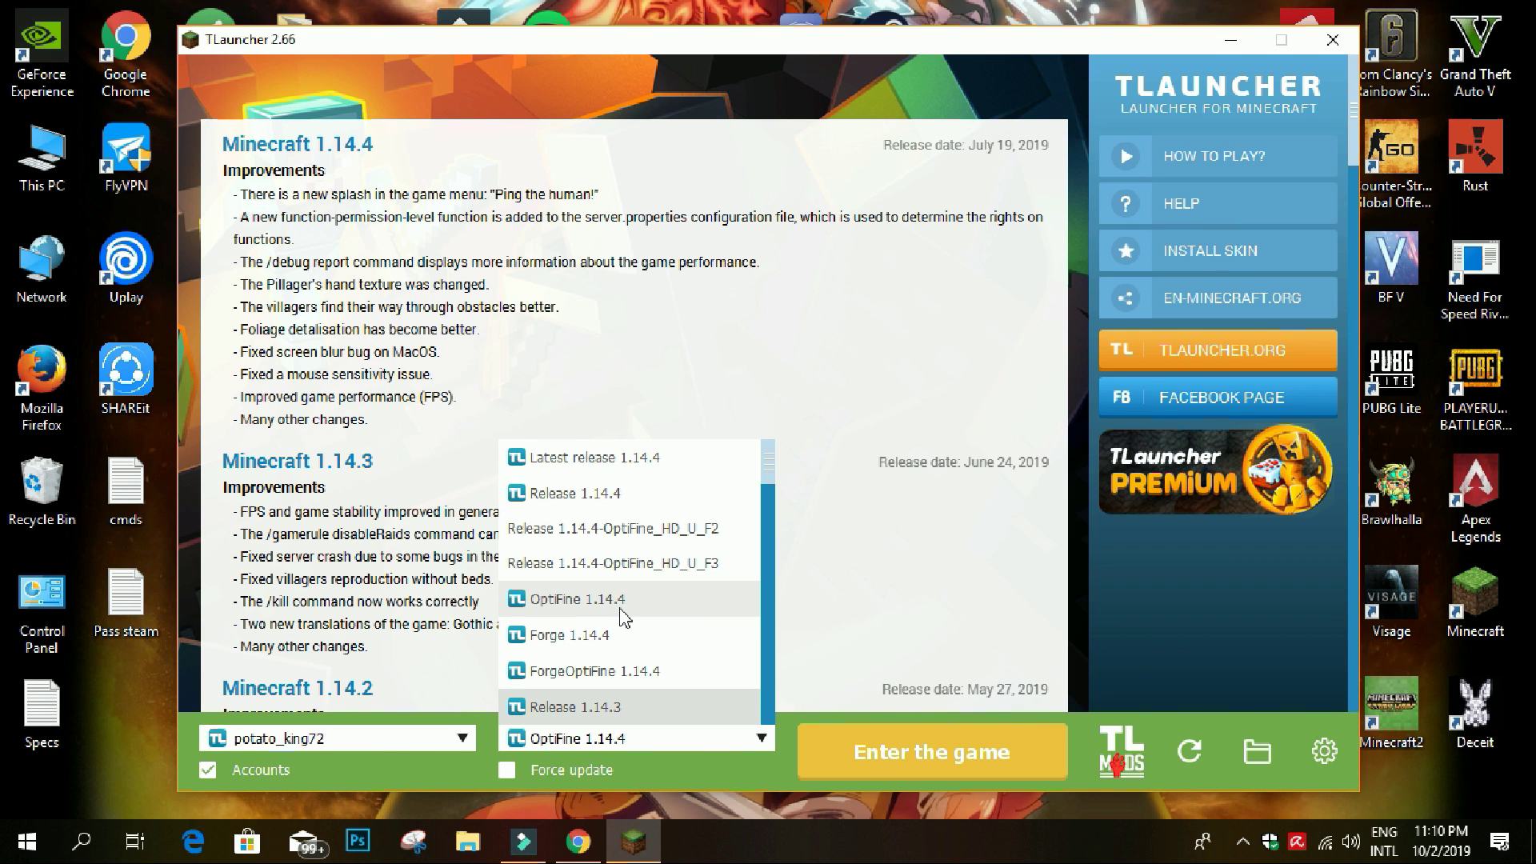
left_click(683, 744)
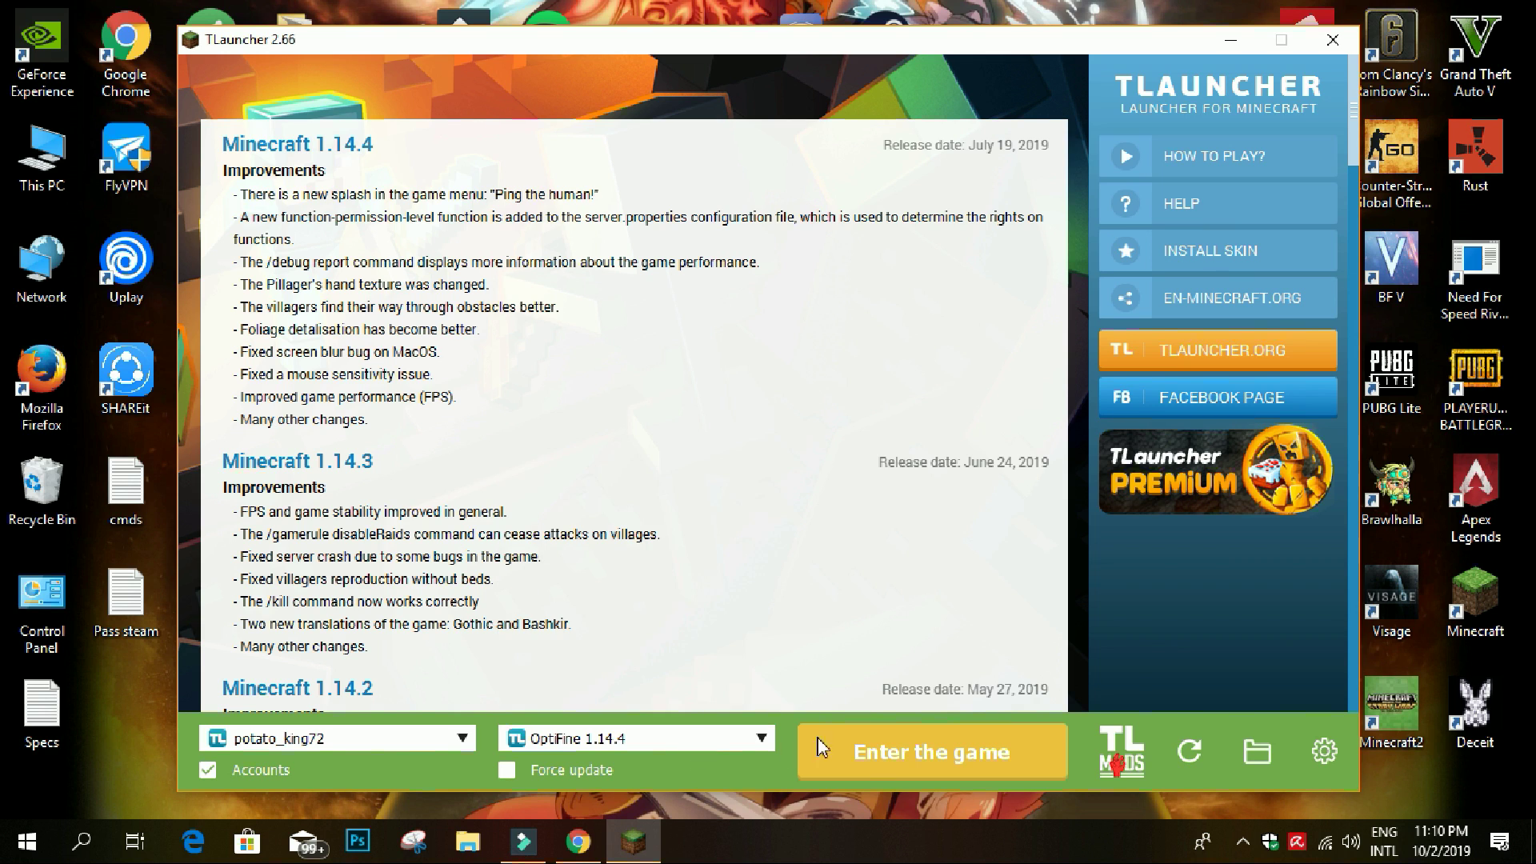
left_click(884, 744)
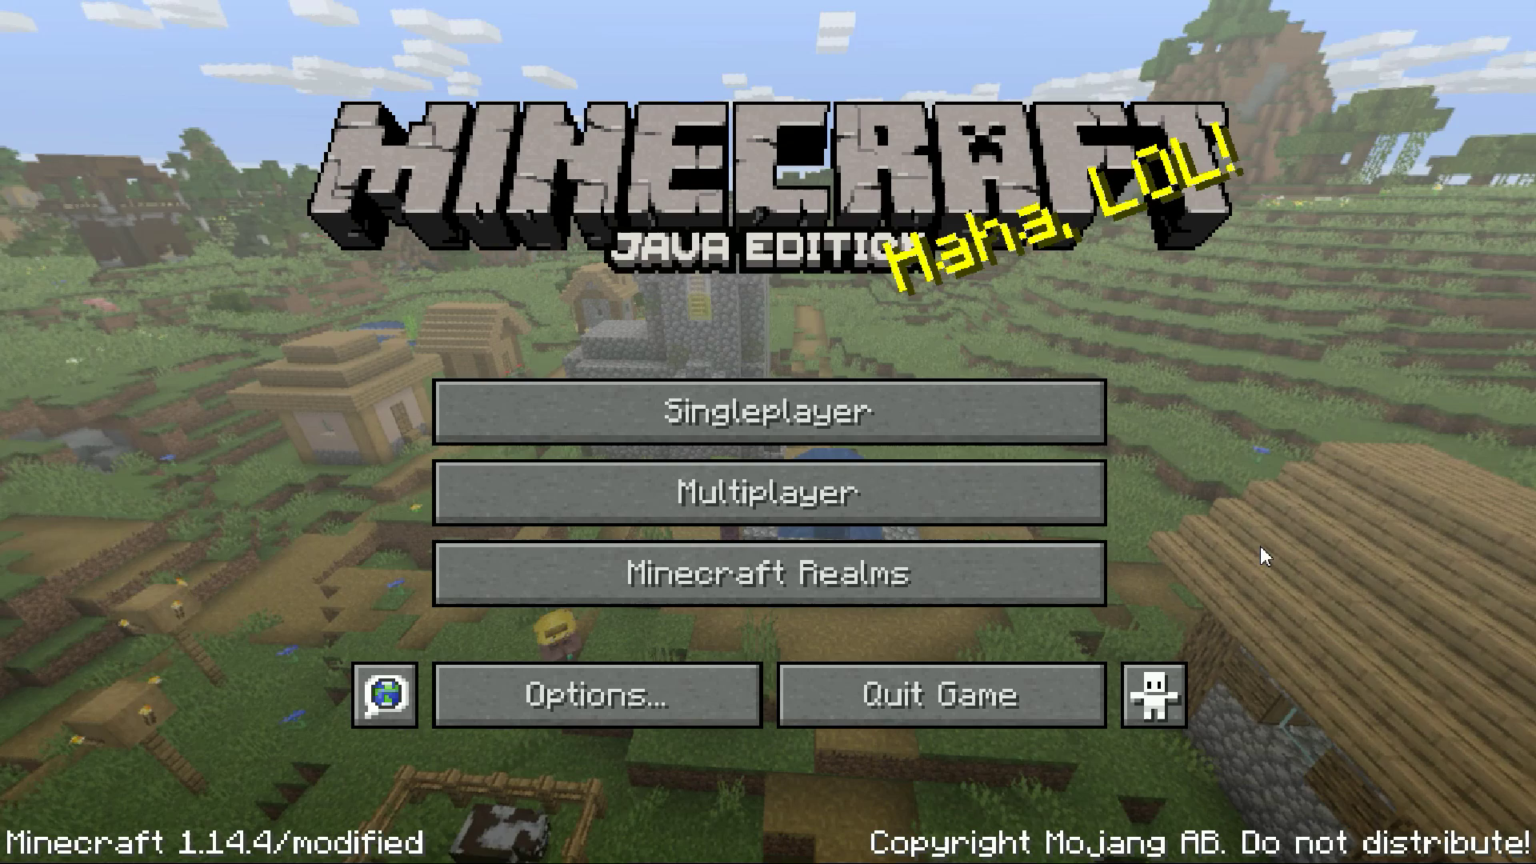
Step: Go to Options > Video Settings > Shaders and open the shaderpacks folder
left_click(684, 690)
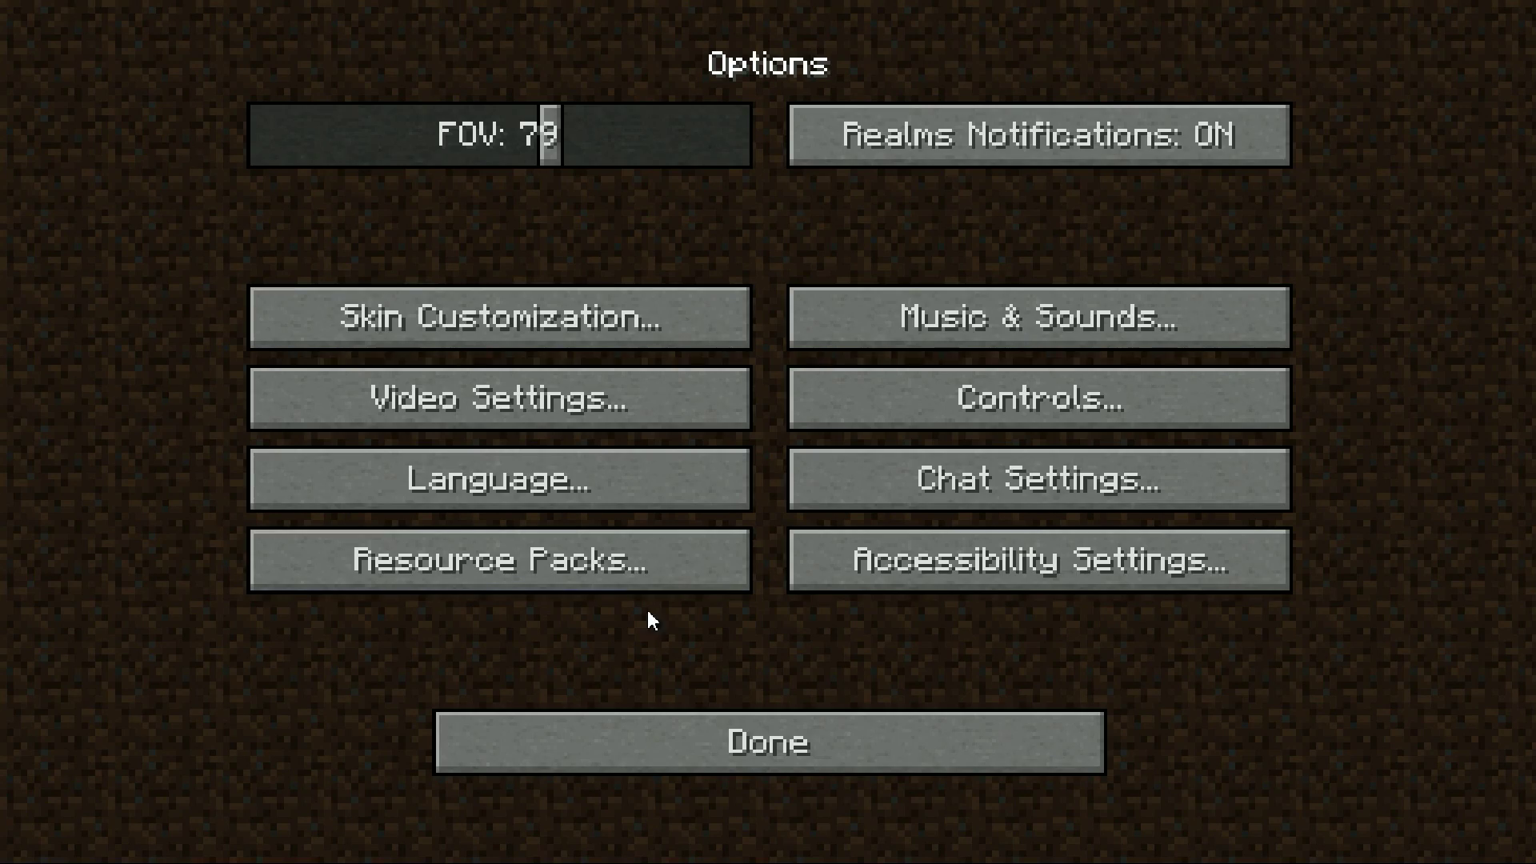
left_click(579, 415)
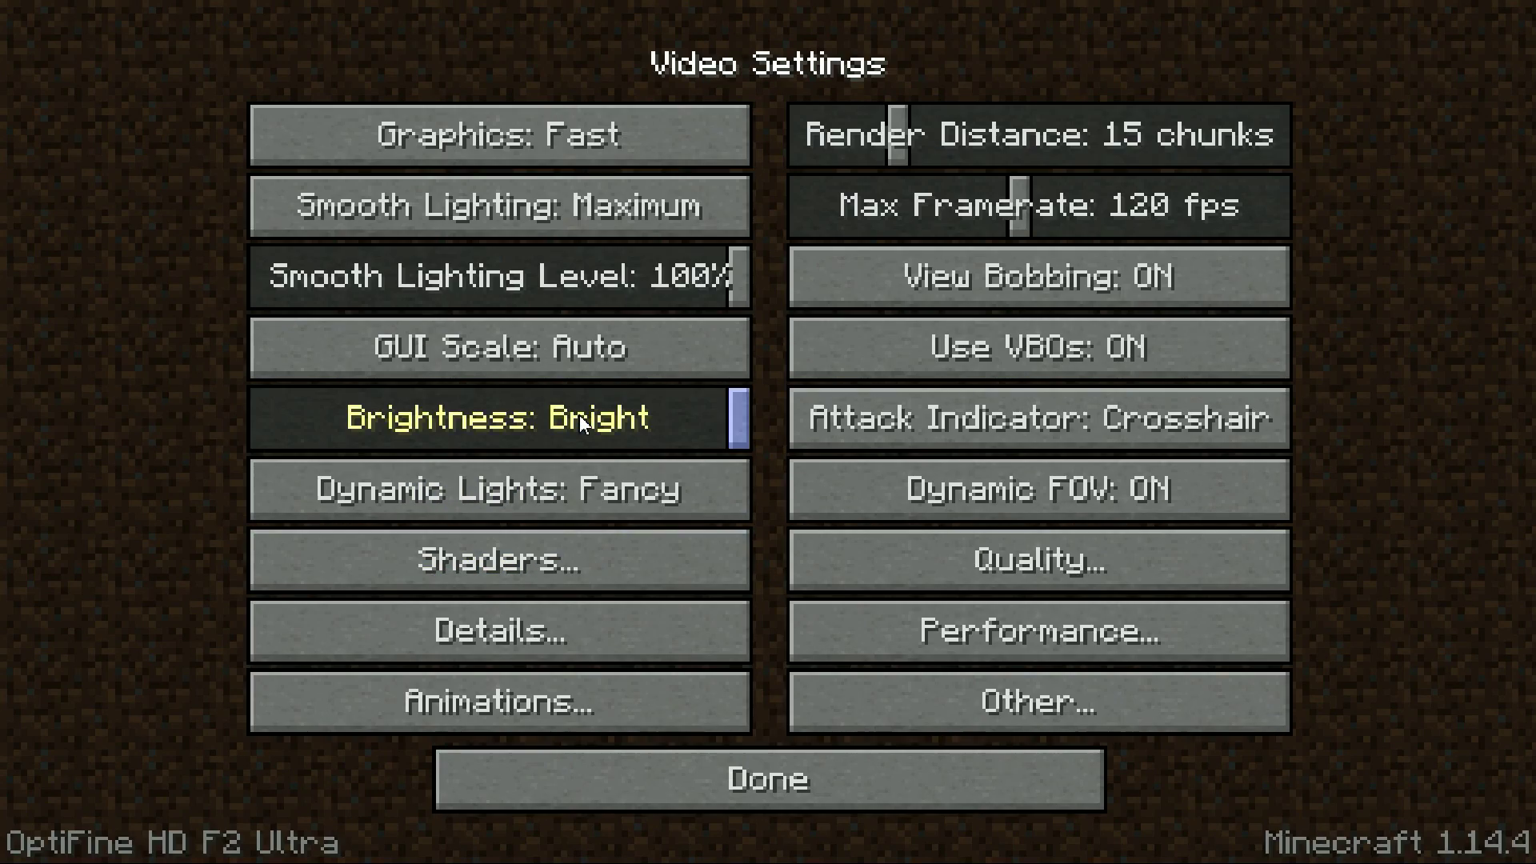
left_click(603, 565)
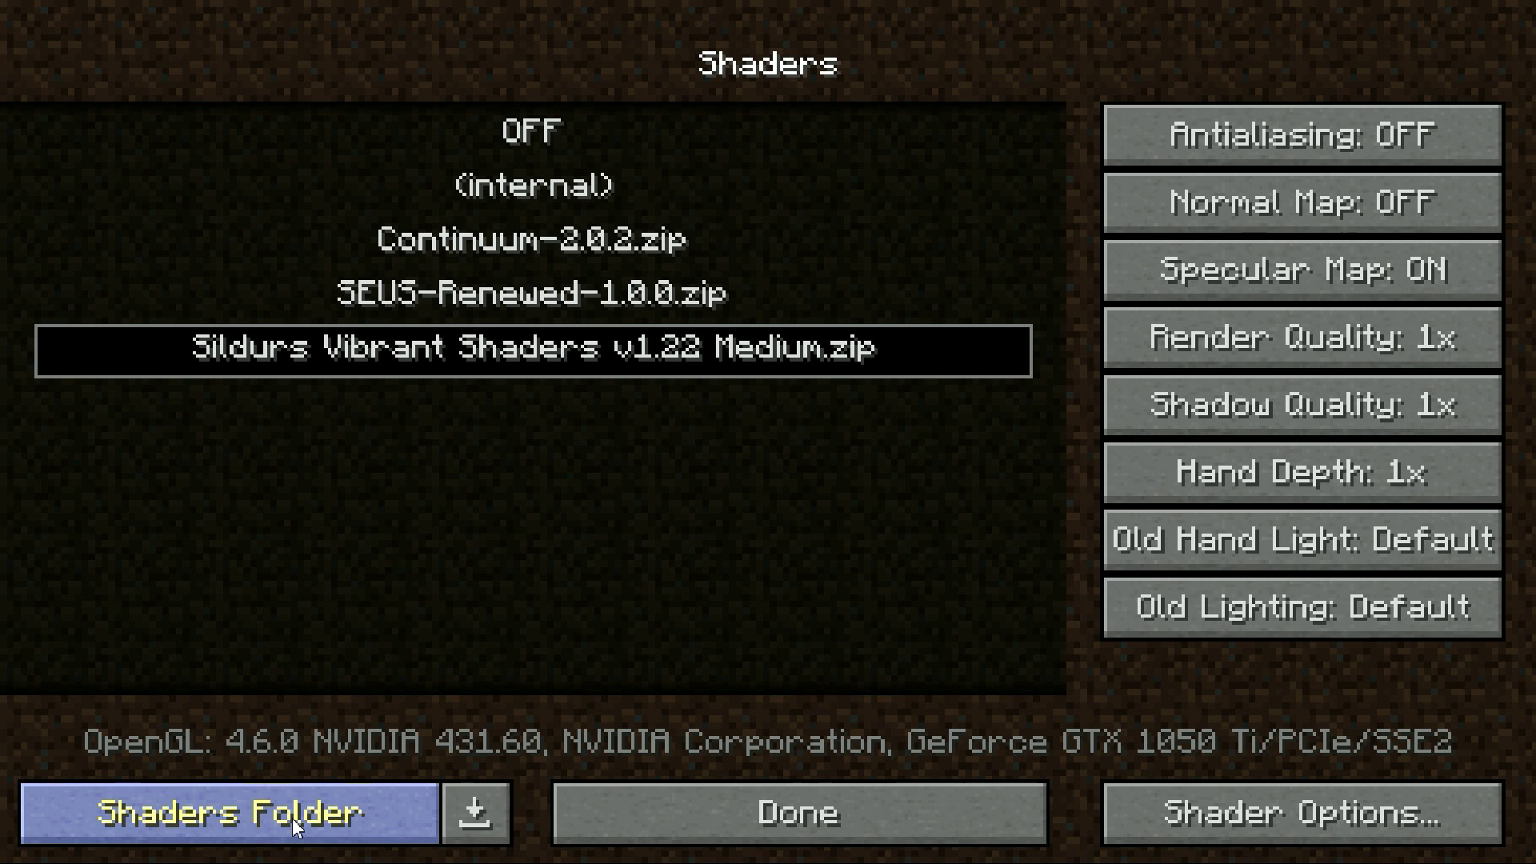
left_click(328, 792)
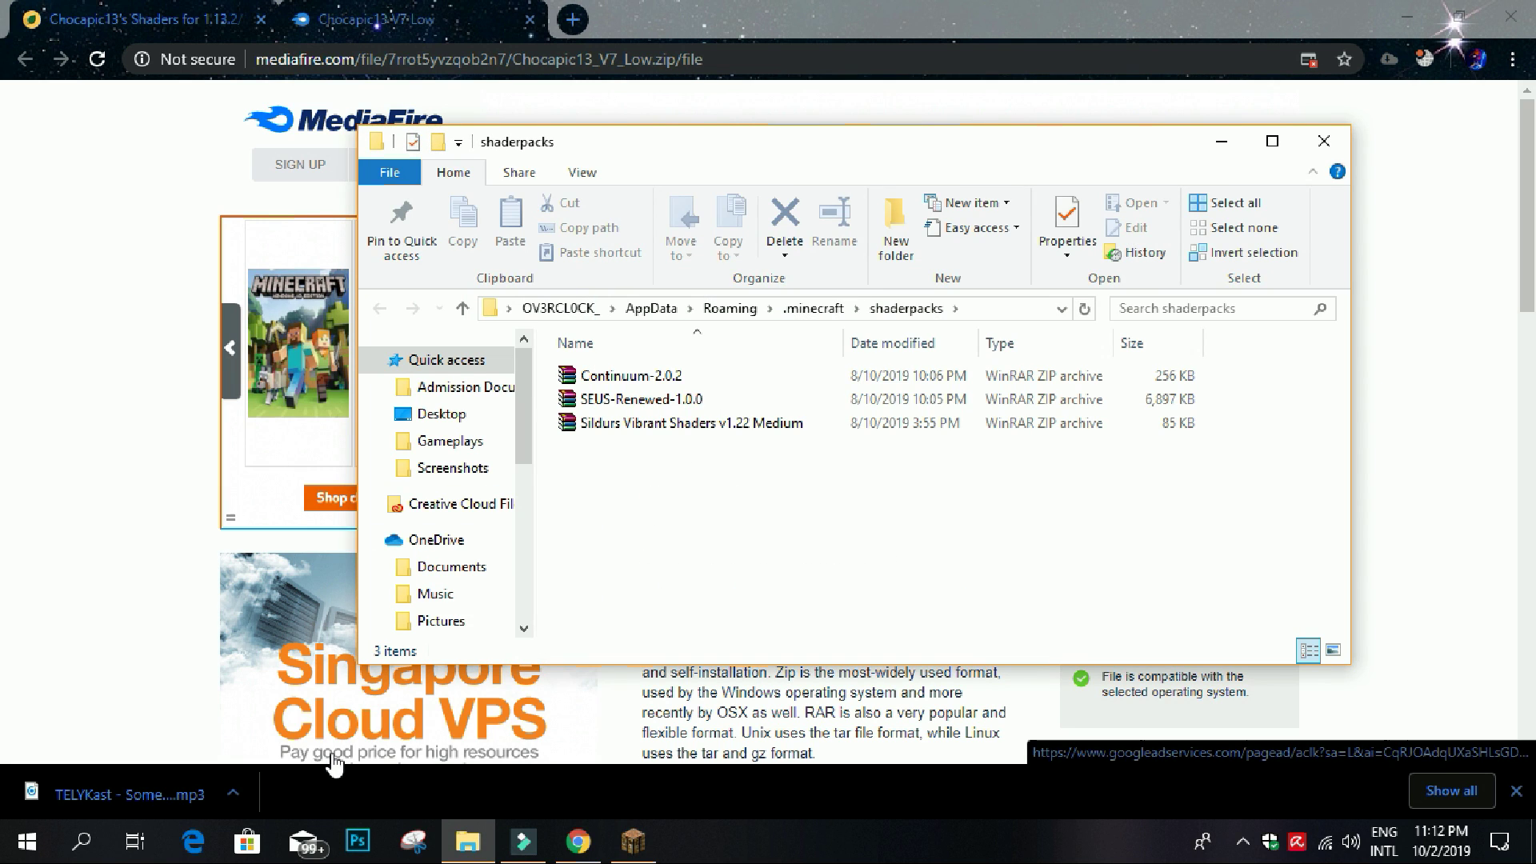
Step: Move Chocapic13 V7 Low.zip from the desktop into the shaderpacks folder, then return to Minecraft
left_click(1408, 18)
left_click_drag(672, 493, 664, 374)
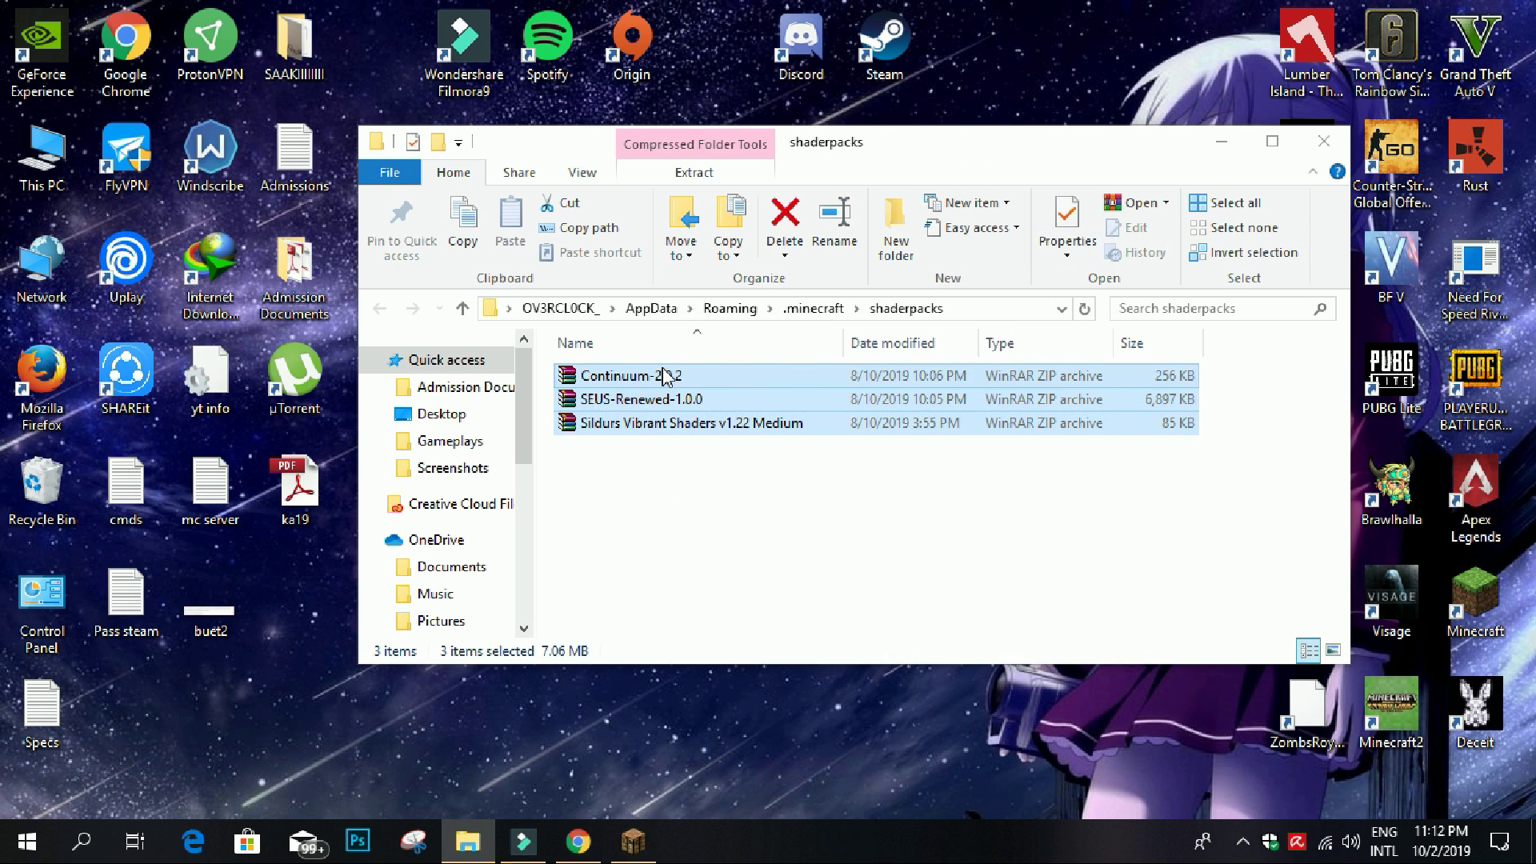
left_click_drag(986, 158, 1334, 155)
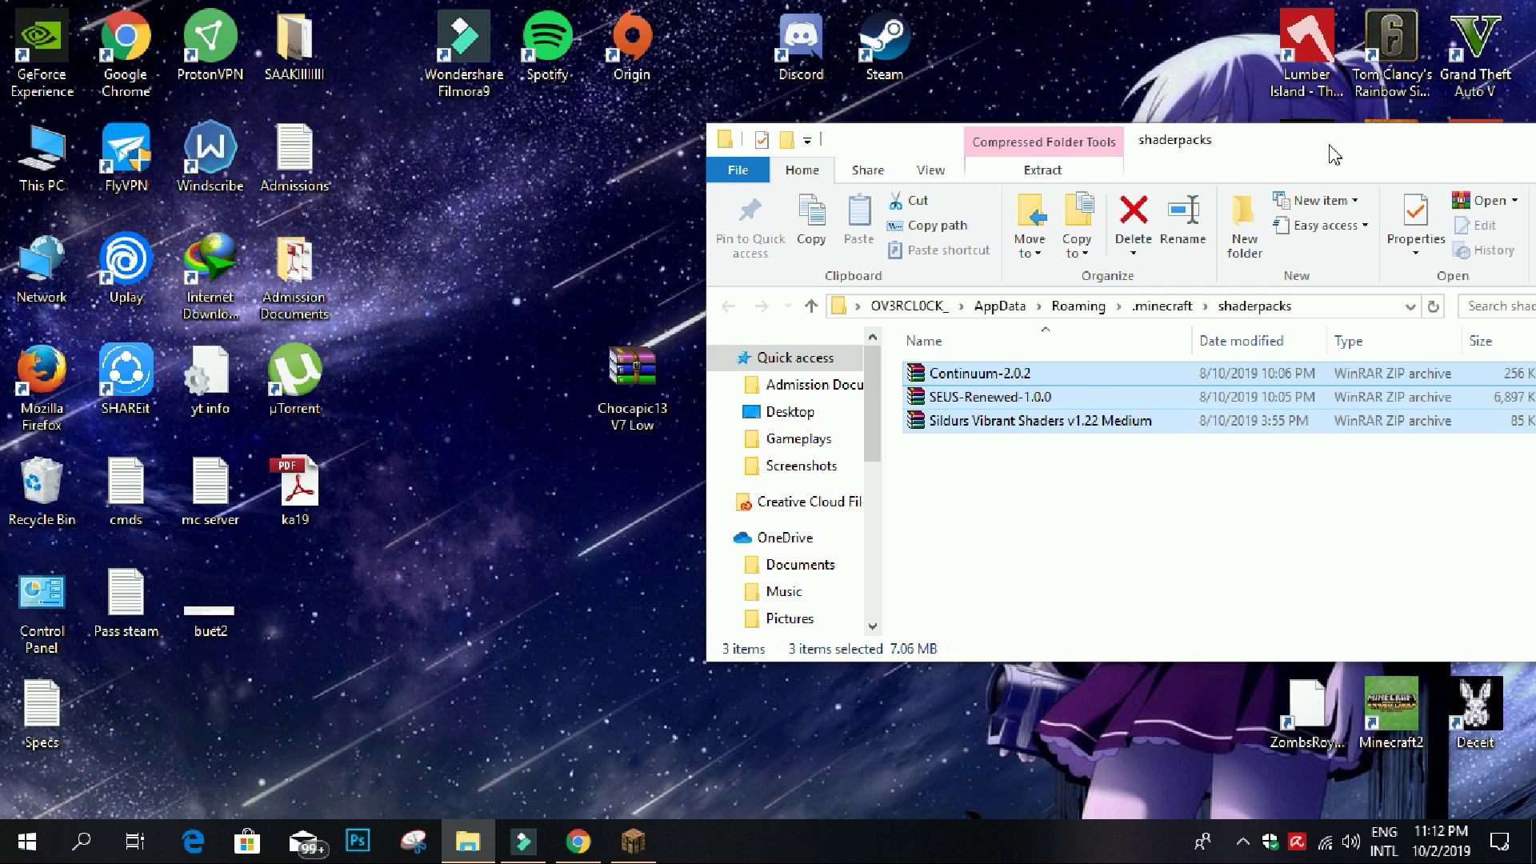
left_click_drag(640, 384, 538, 353)
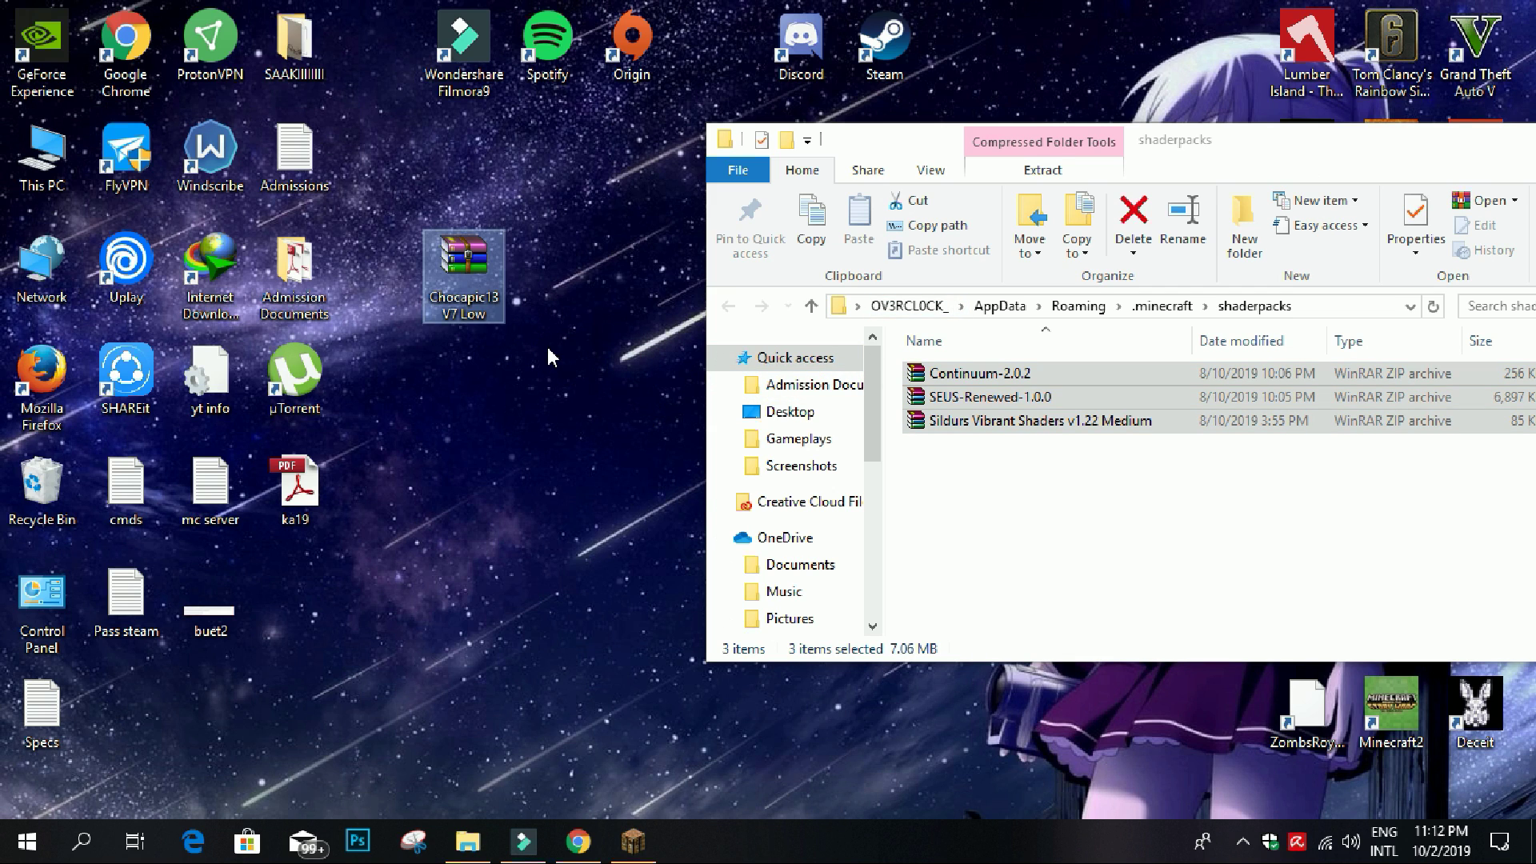
left_click_drag(1194, 168, 1109, 165)
left_click_drag(448, 275, 953, 514)
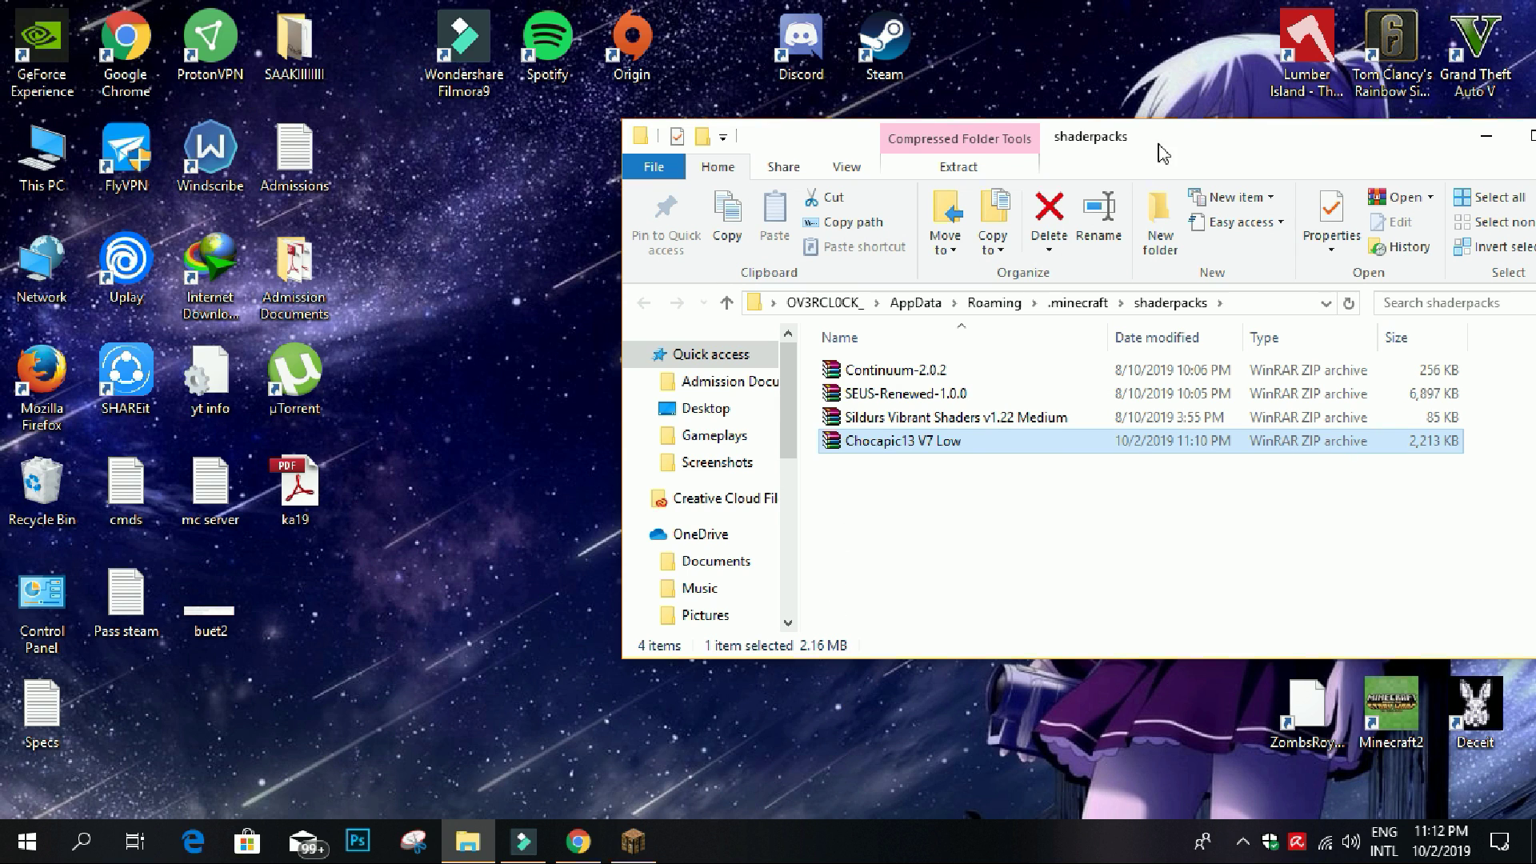
left_click_drag(1159, 152, 954, 152)
left_click(644, 852)
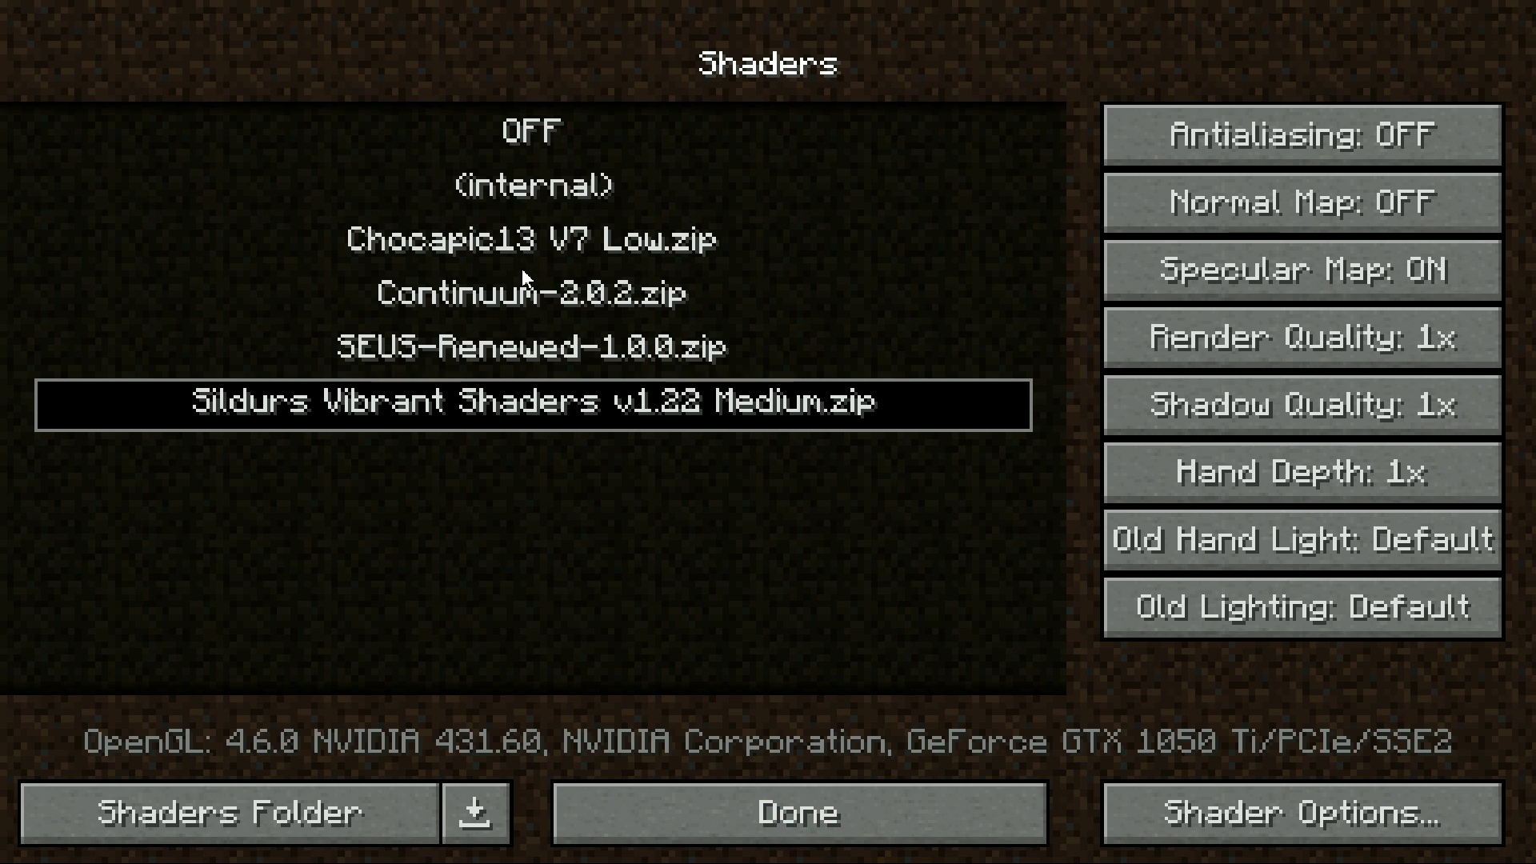
Step: Enable the Chocapic13 V7 Low.zip shader pack and return to the title screen
left_click(622, 246)
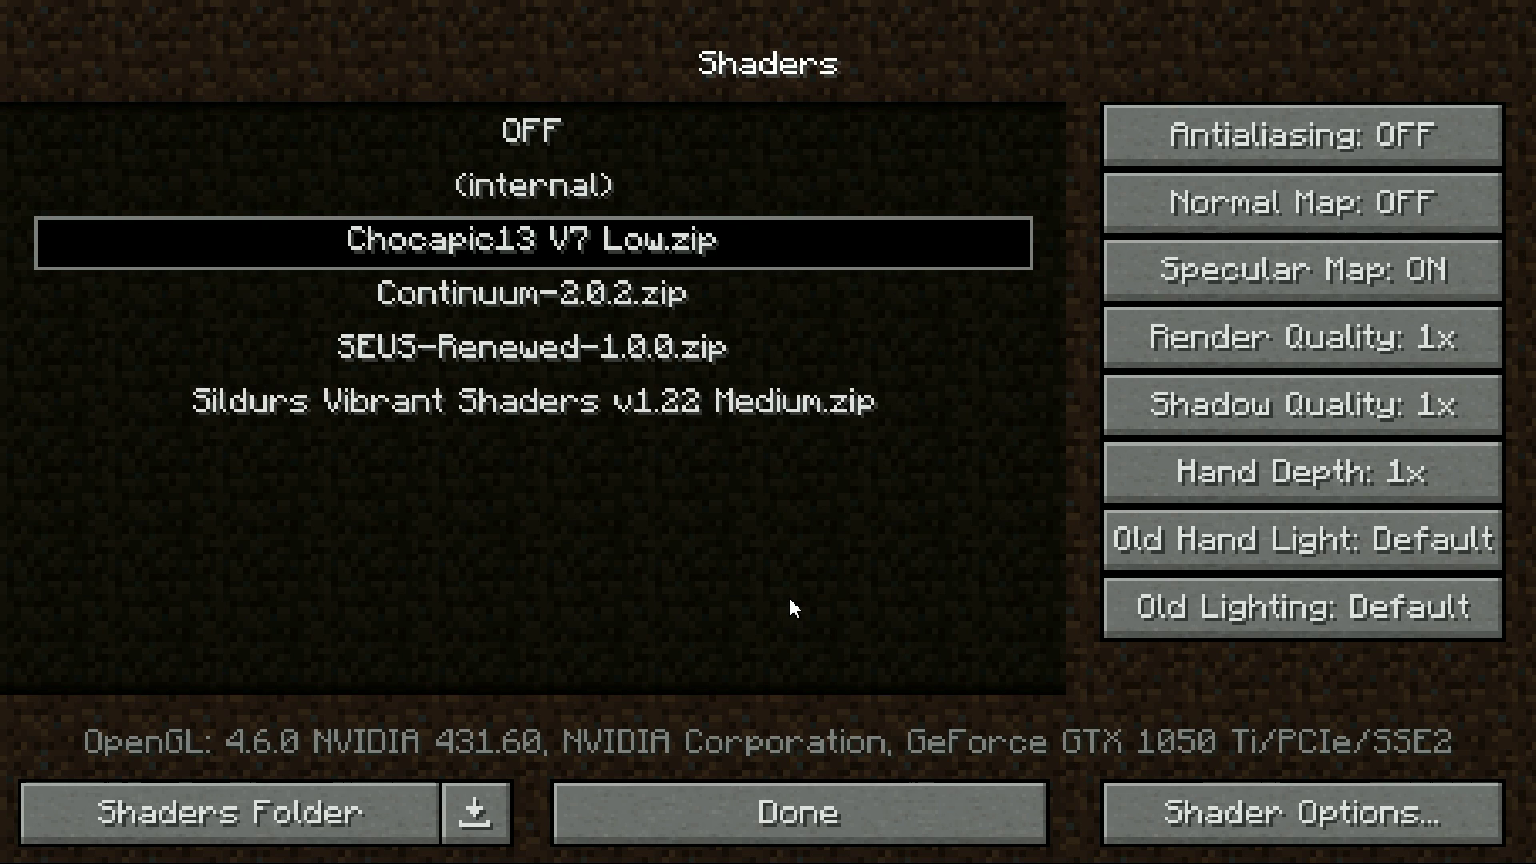
left_click(843, 804)
left_click(843, 803)
left_click(812, 766)
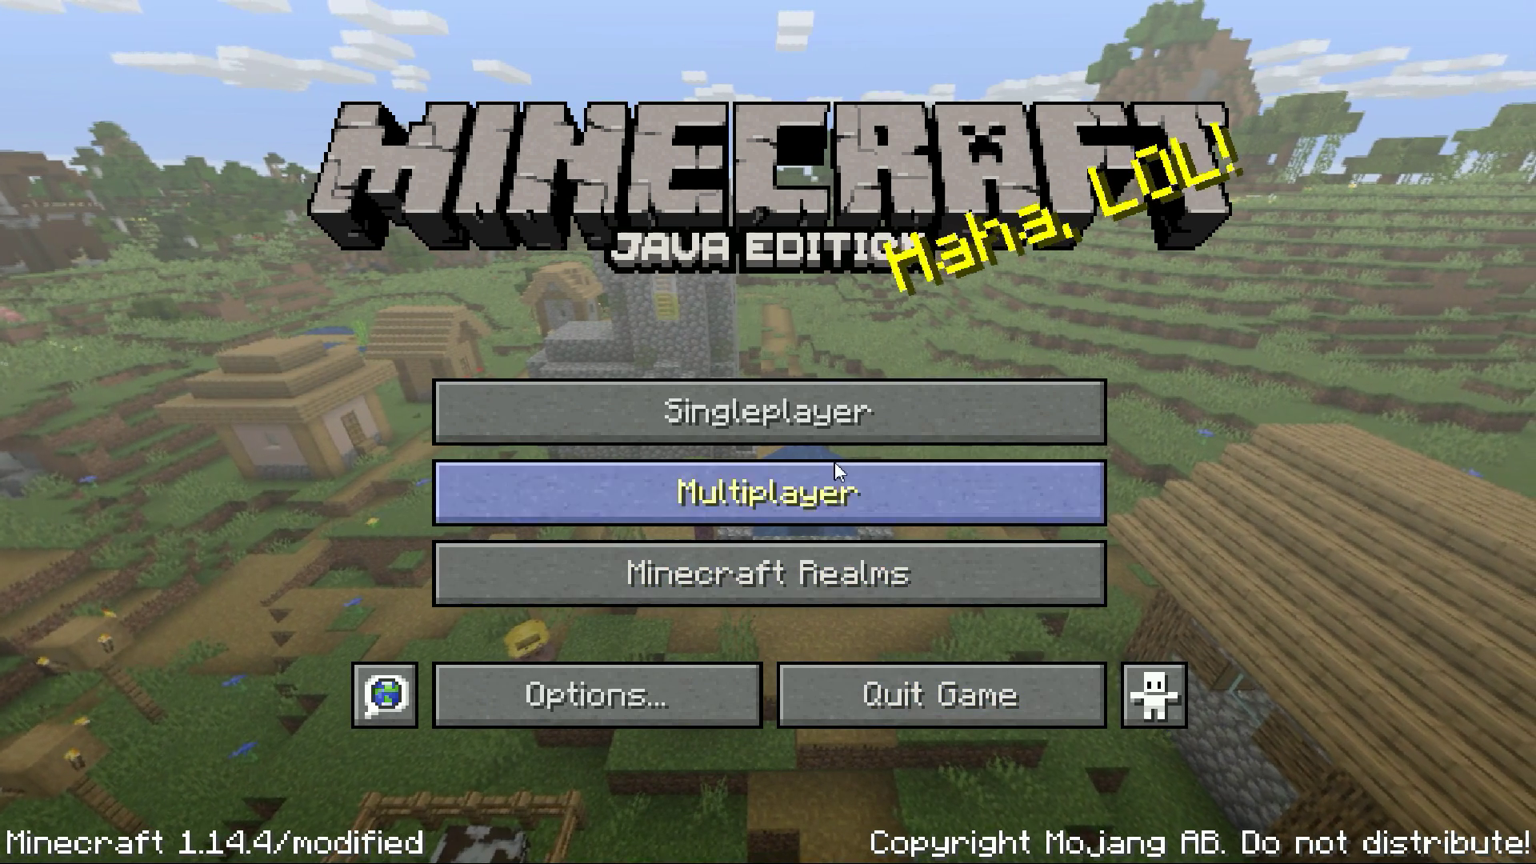
Step: Create and enter a new Creative-mode singleplayer world named Potato
left_click(842, 428)
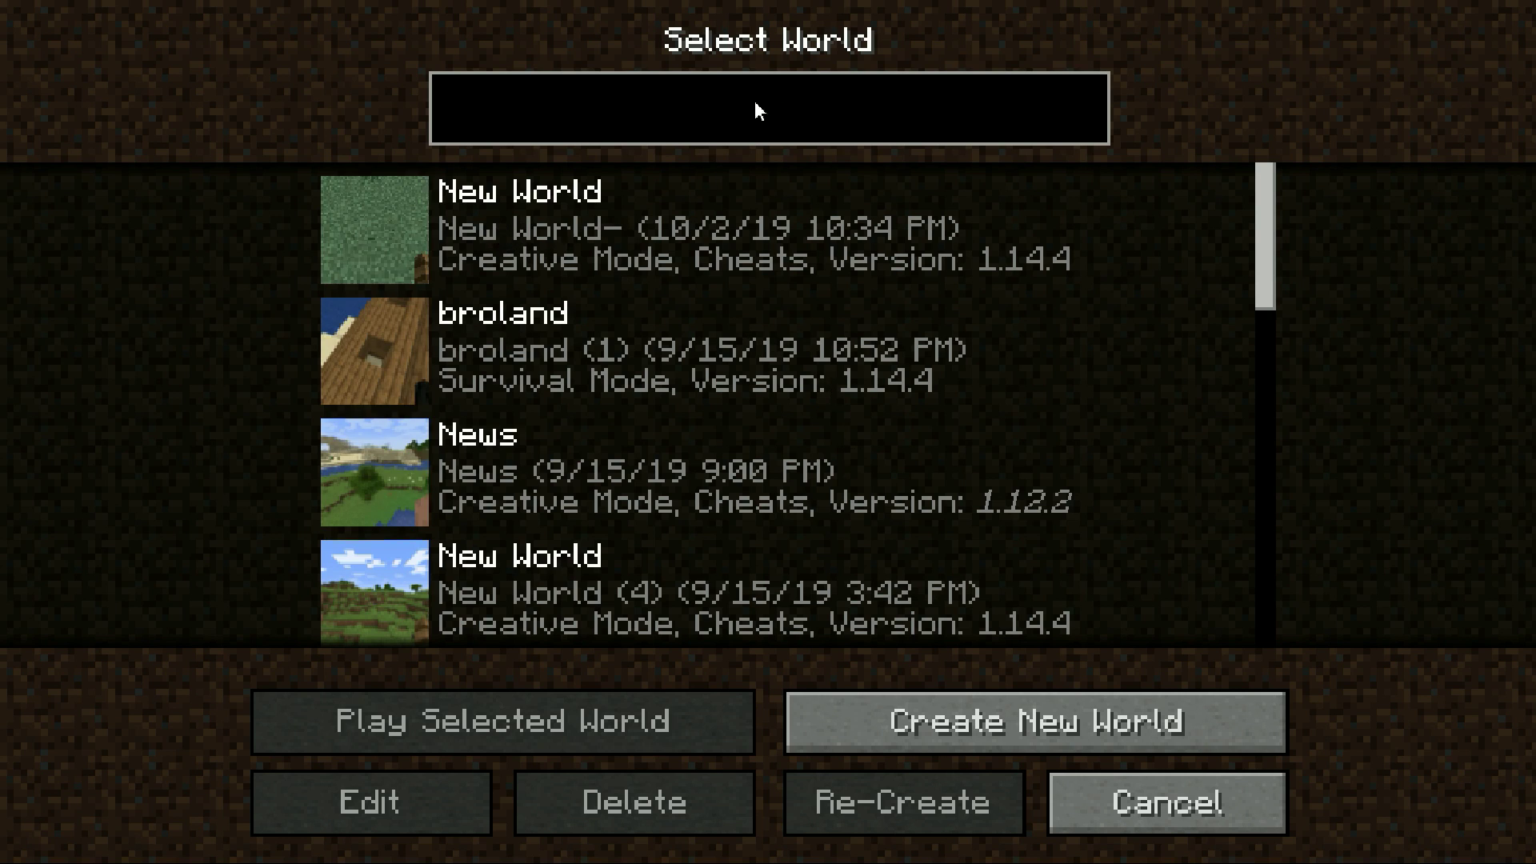
left_click(1000, 720)
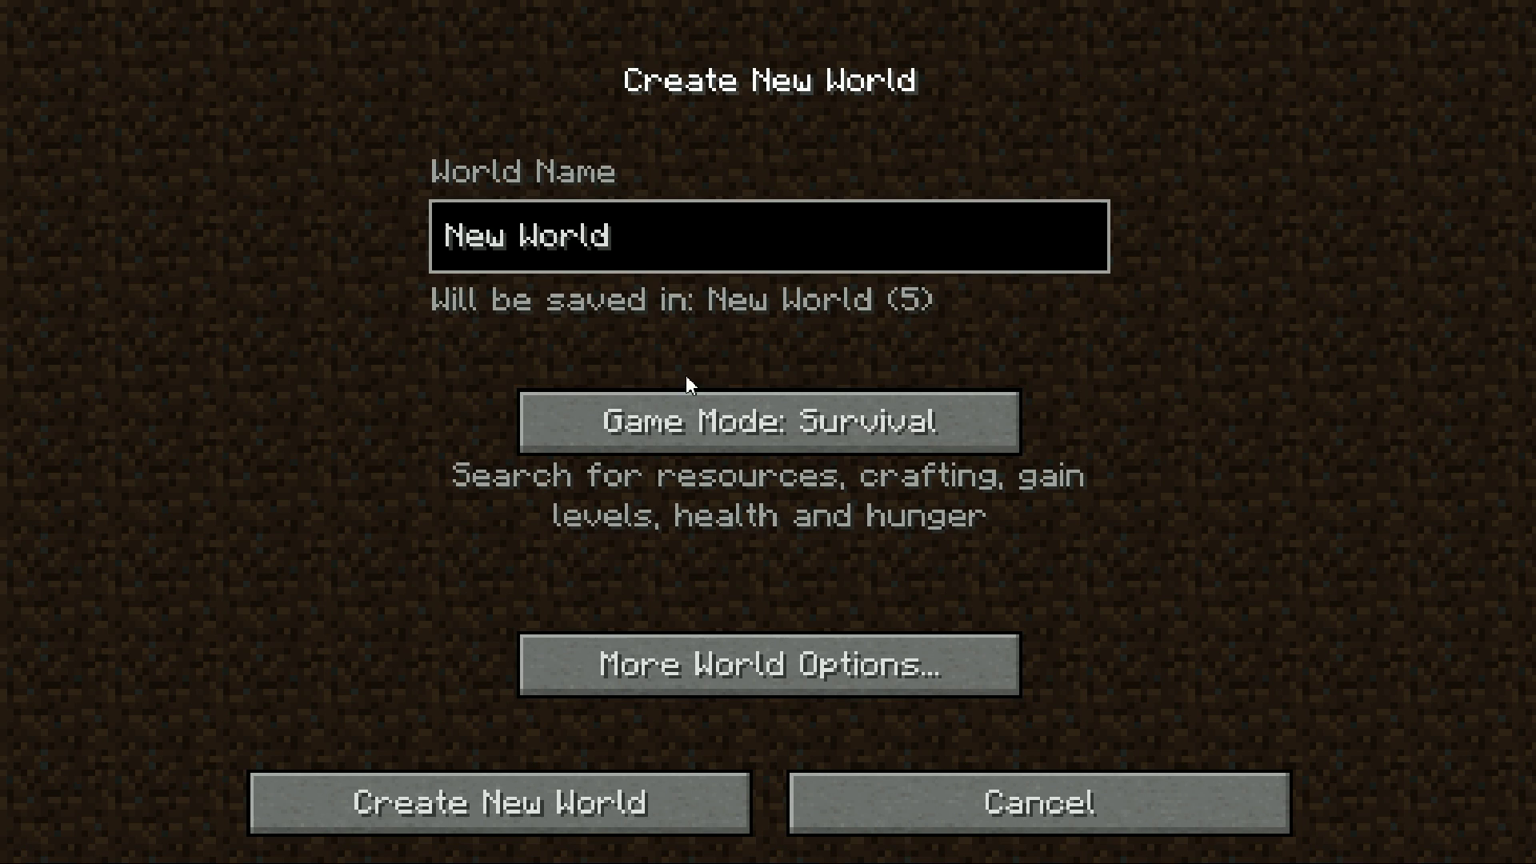
key("BackSpace")
key("BackSpace")
key("BackSpace")
key("BackSpace")
key("BackSpace")
key("BackSpace")
key("BackSpace")
key("BackSpace")
key("BackSpace")
type("Potato")
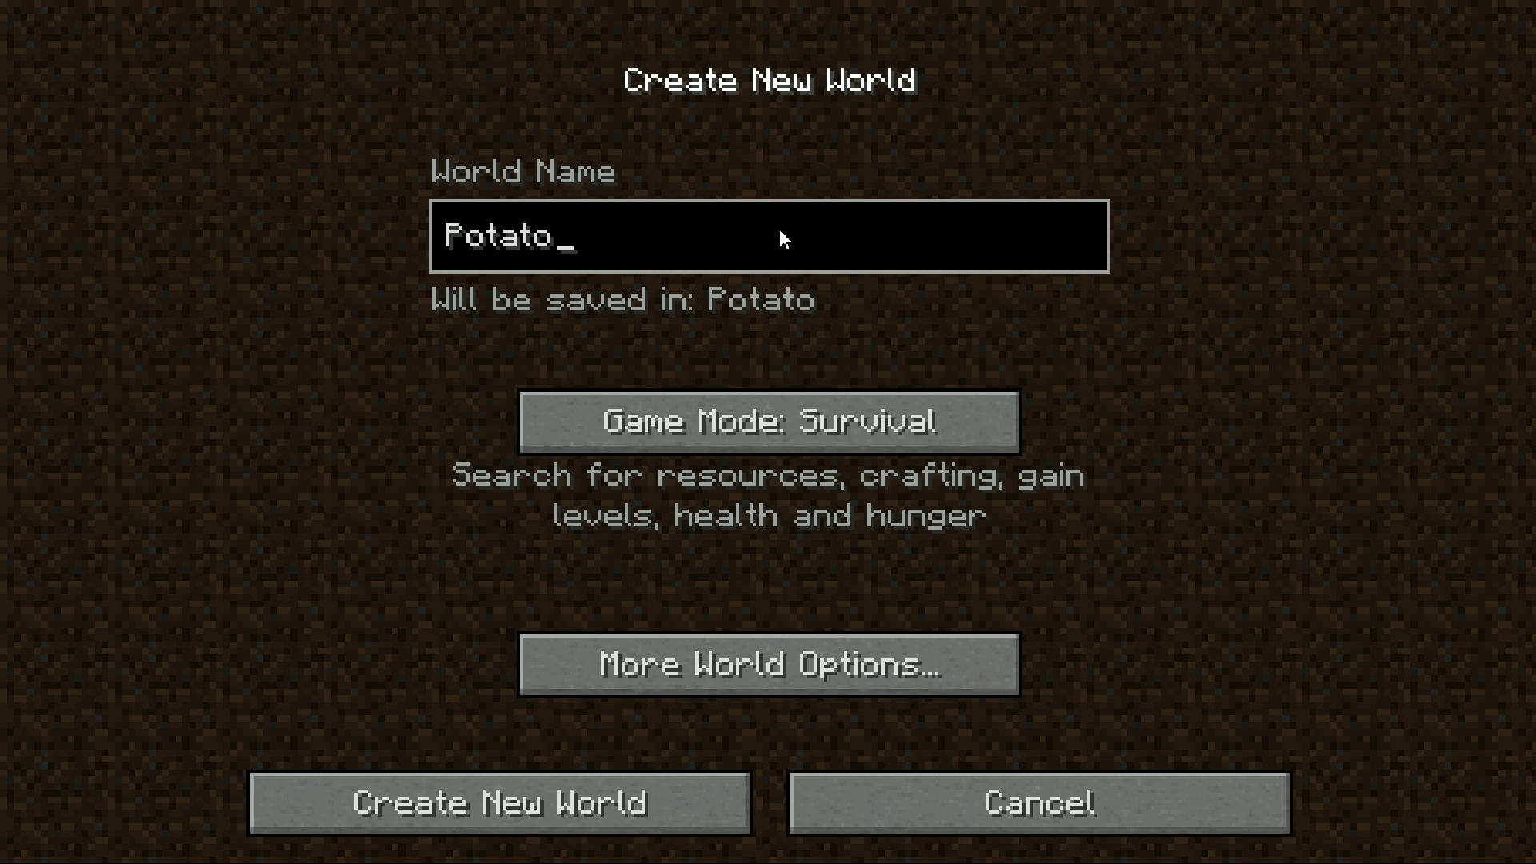
left_click(852, 437)
left_click(879, 430)
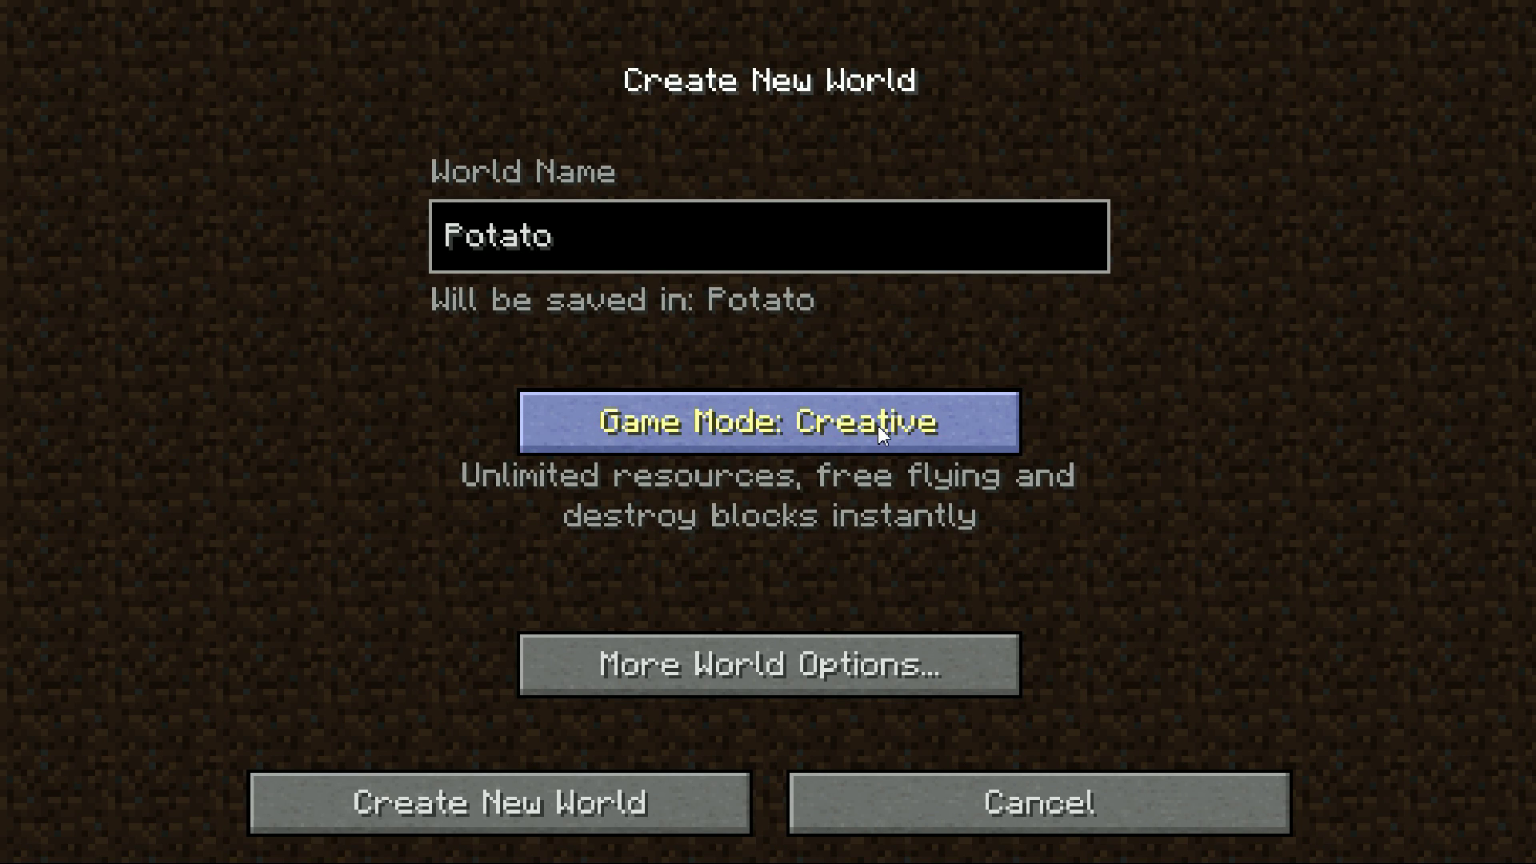
left_click(528, 818)
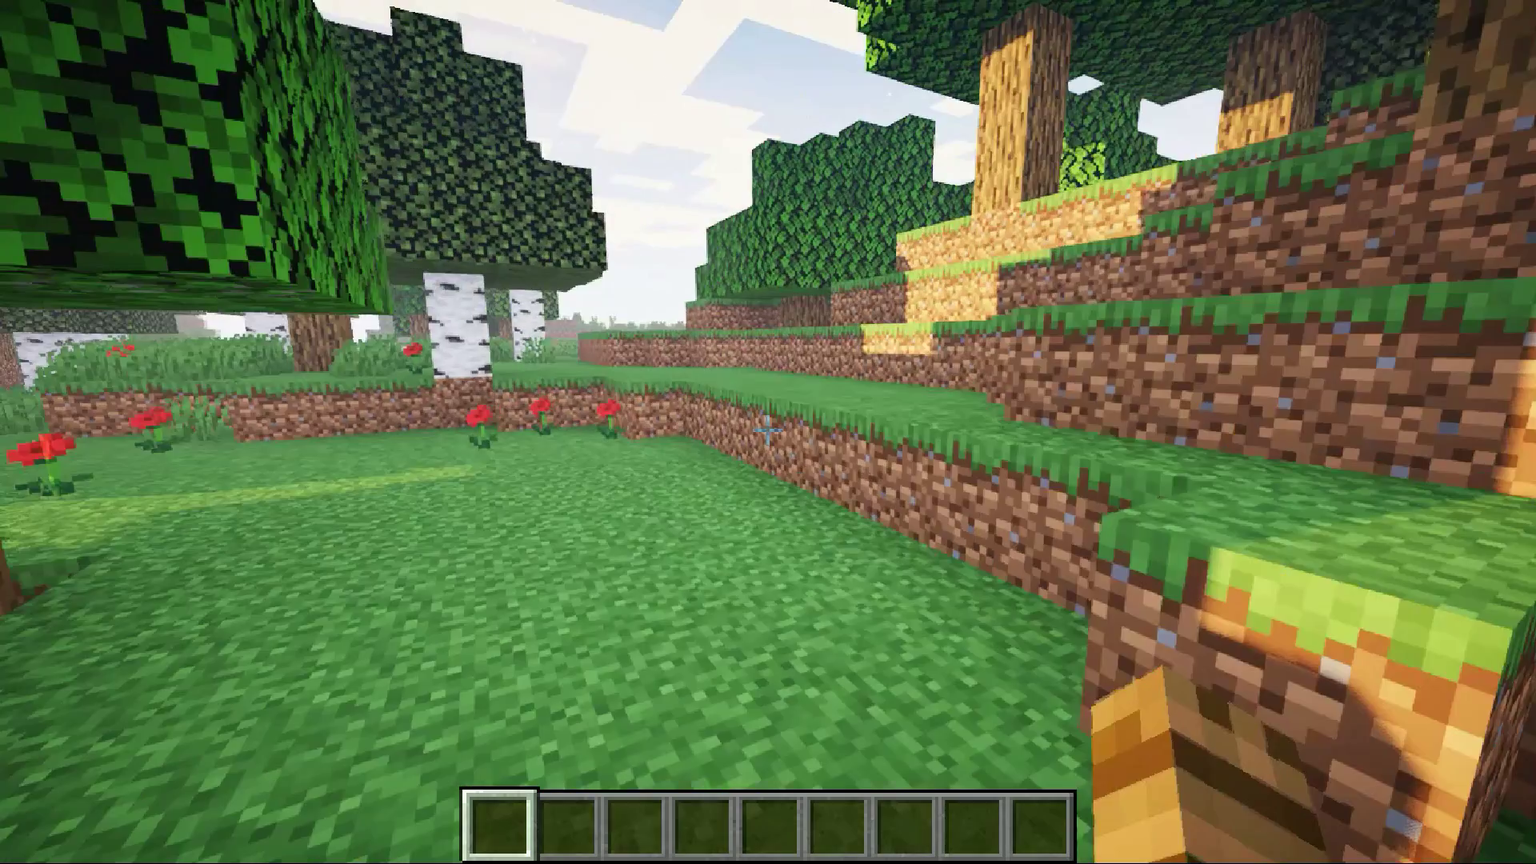
Step: Select the Sildurs Vibrant Shaders pack in the shader settings and resume the game
key("Escape")
left_click(598, 516)
left_click(480, 400)
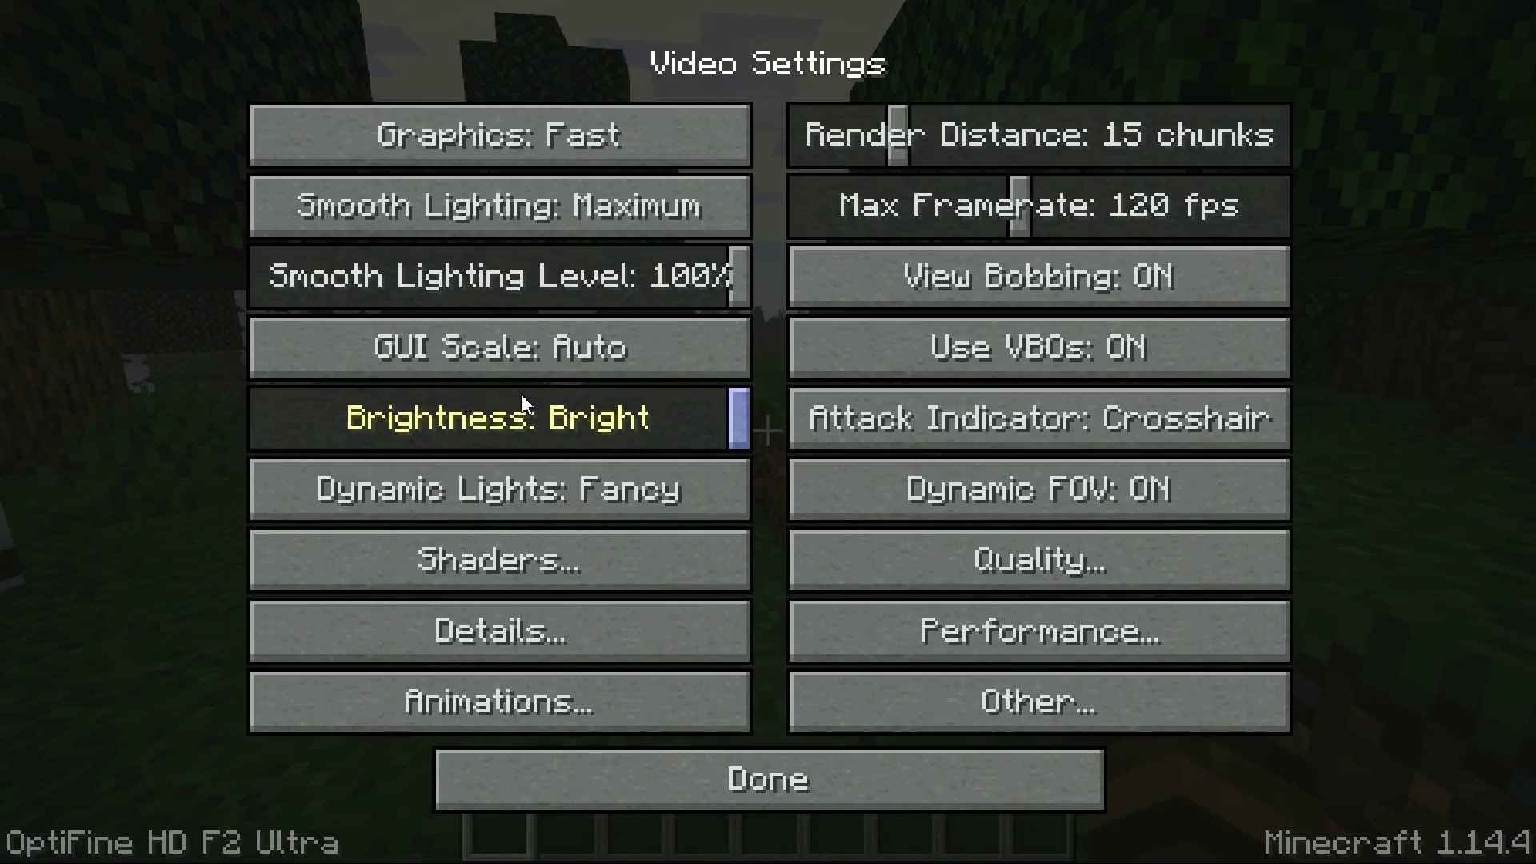
left_click(564, 574)
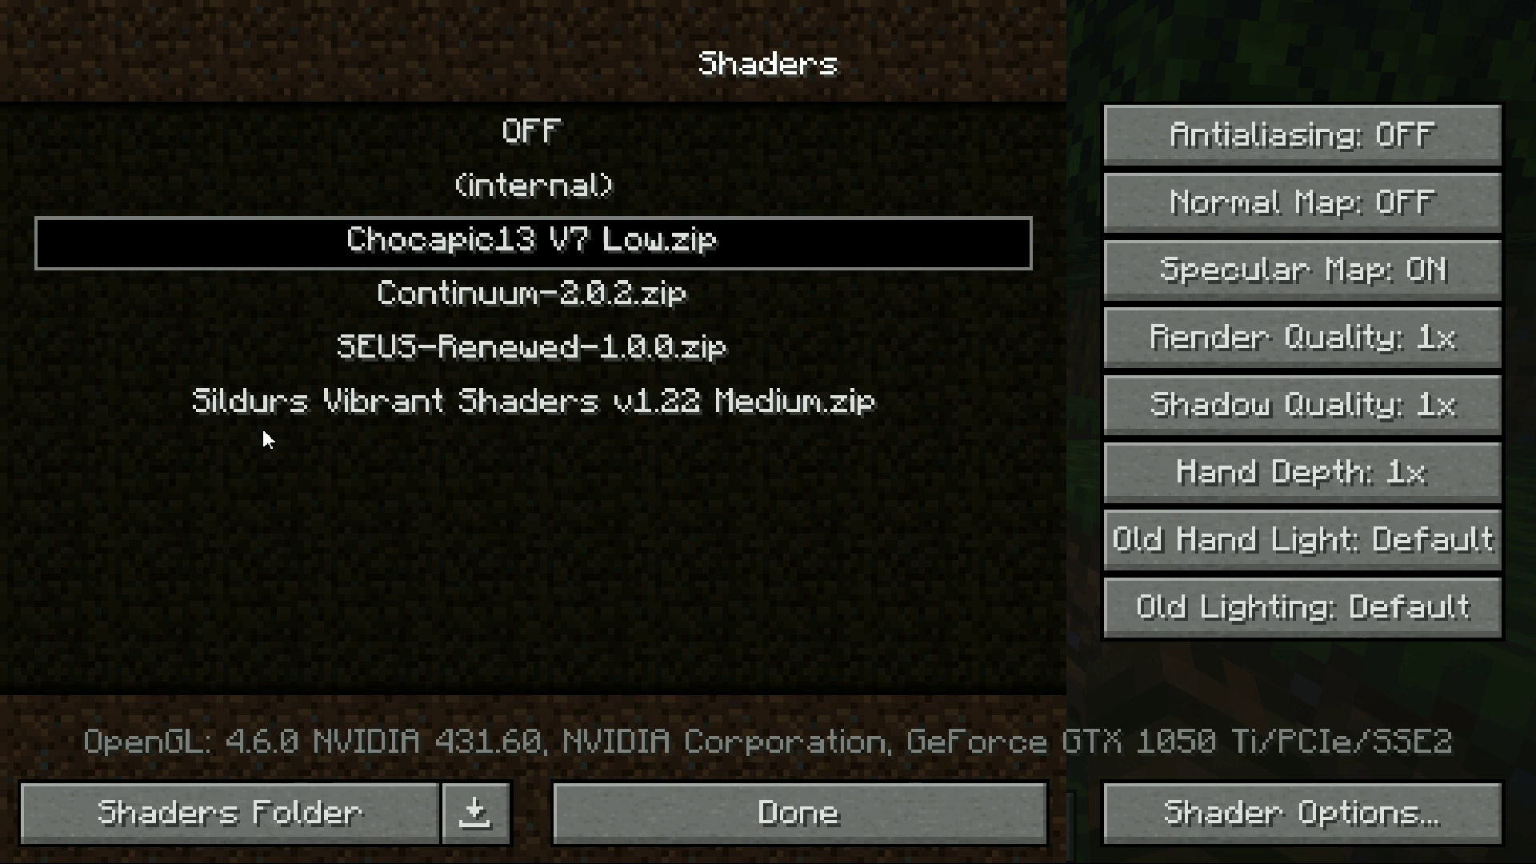
left_click(586, 413)
left_click(733, 805)
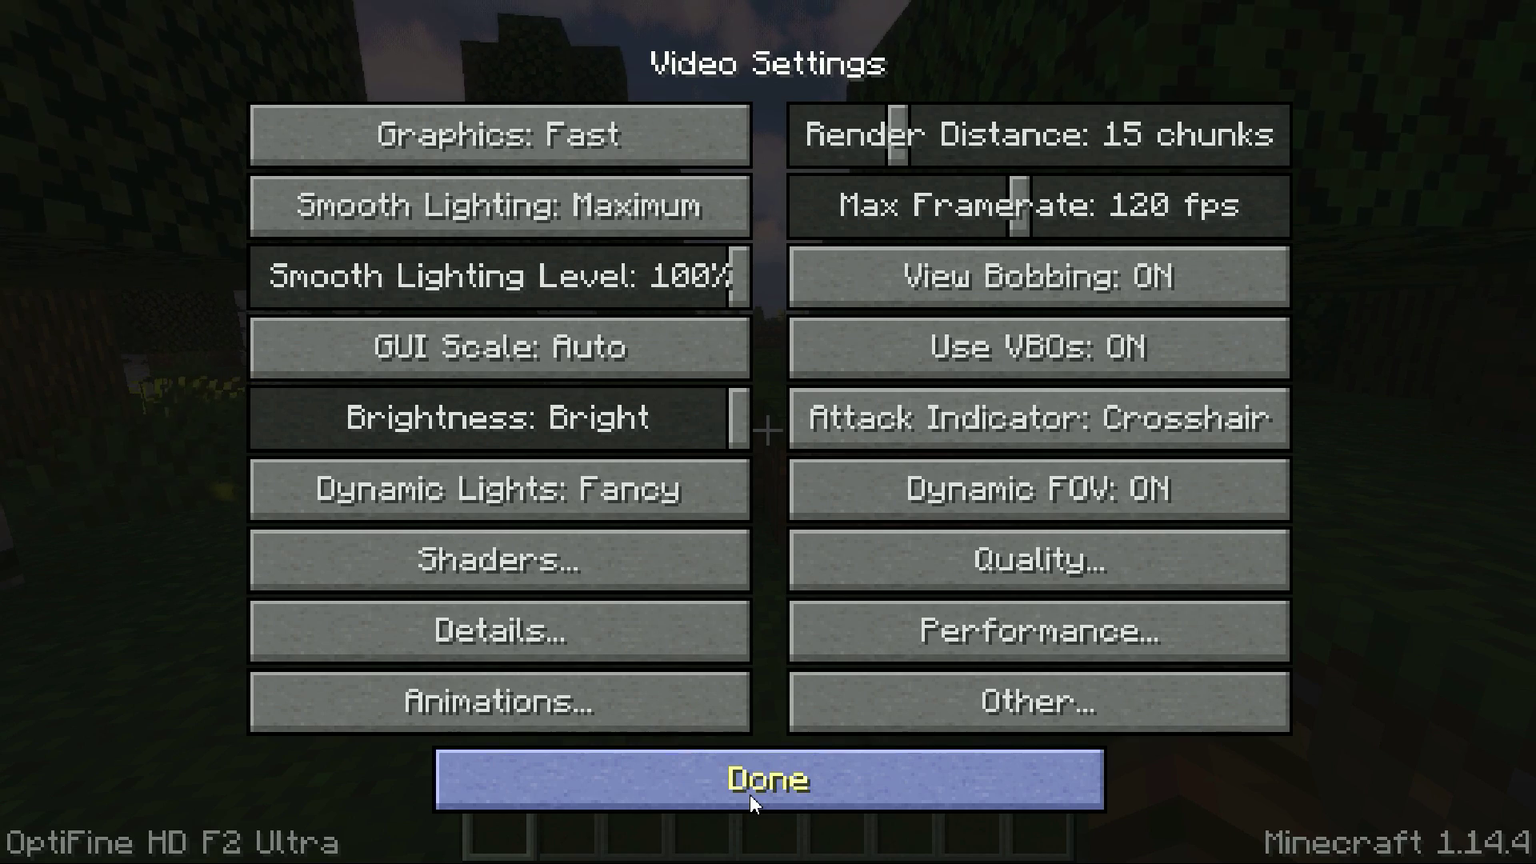
left_click(750, 795)
left_click(772, 768)
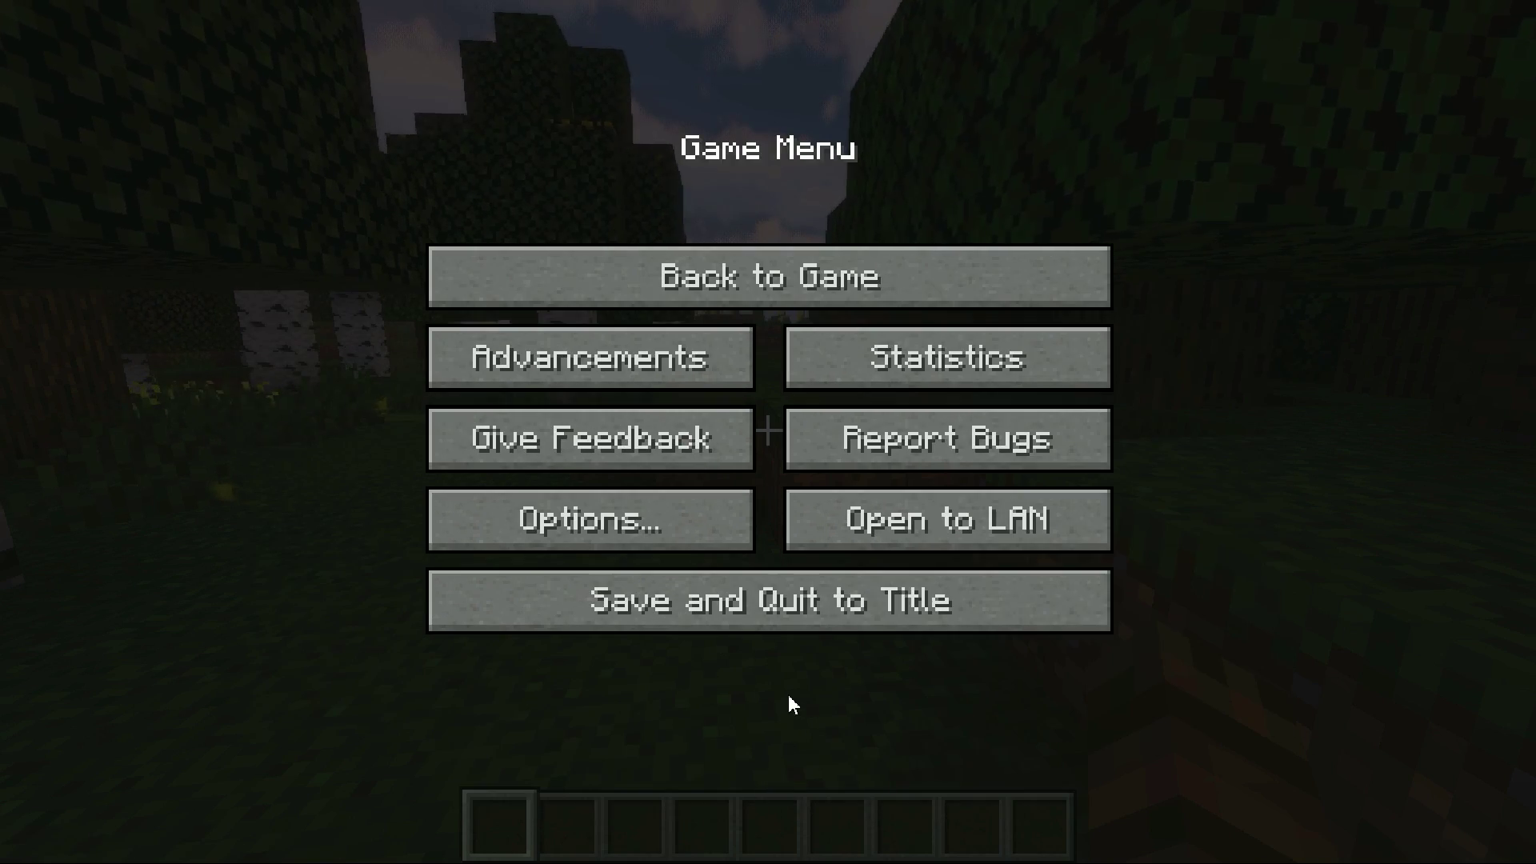
key("Escape")
Step: Walk forward through the trees and tall grass to the beach
key("w")
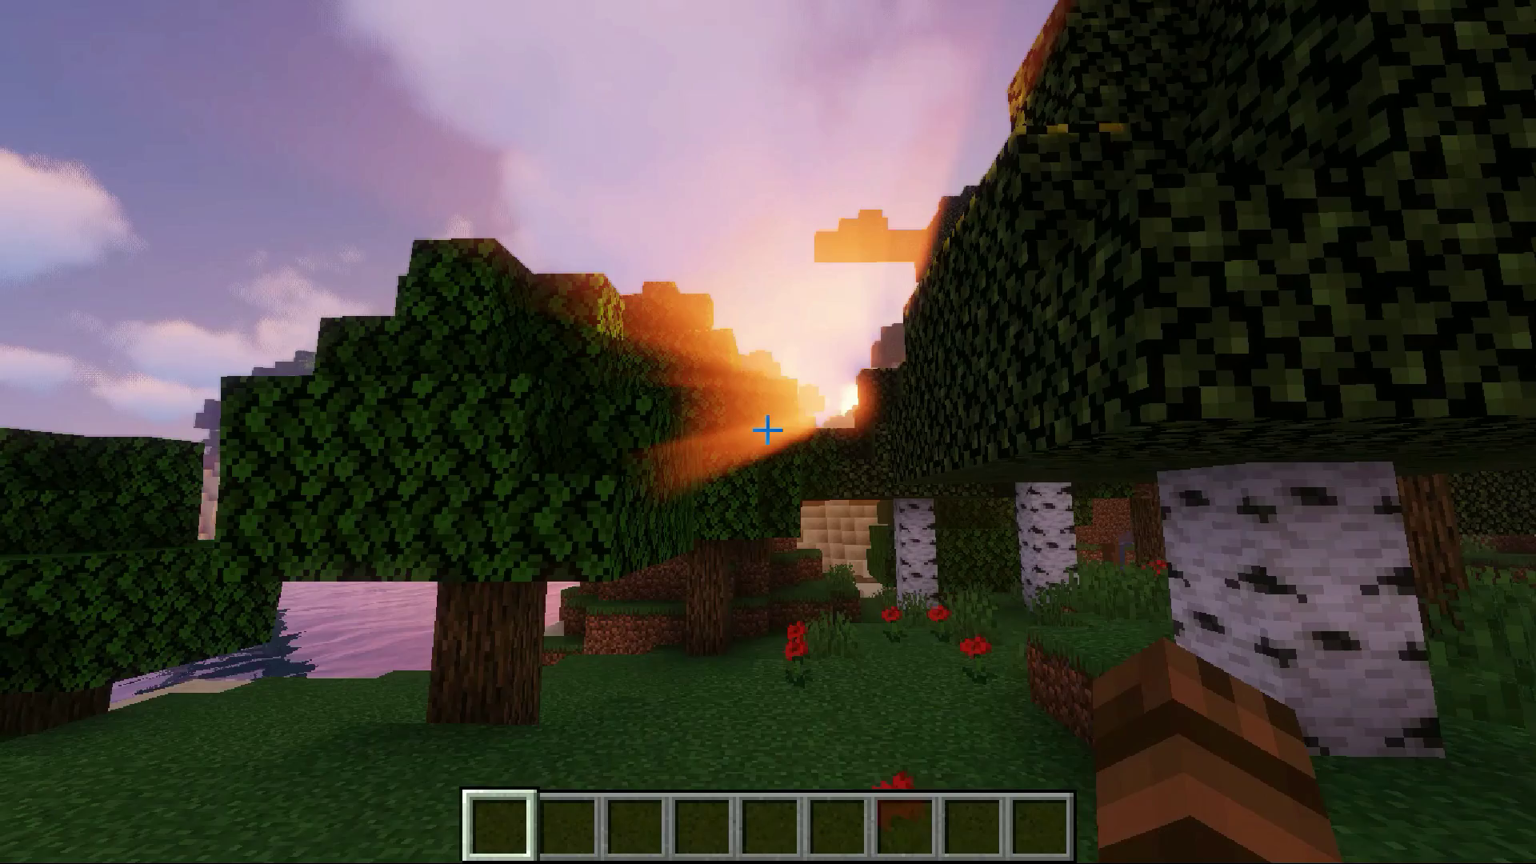
mouse_move(768, 432)
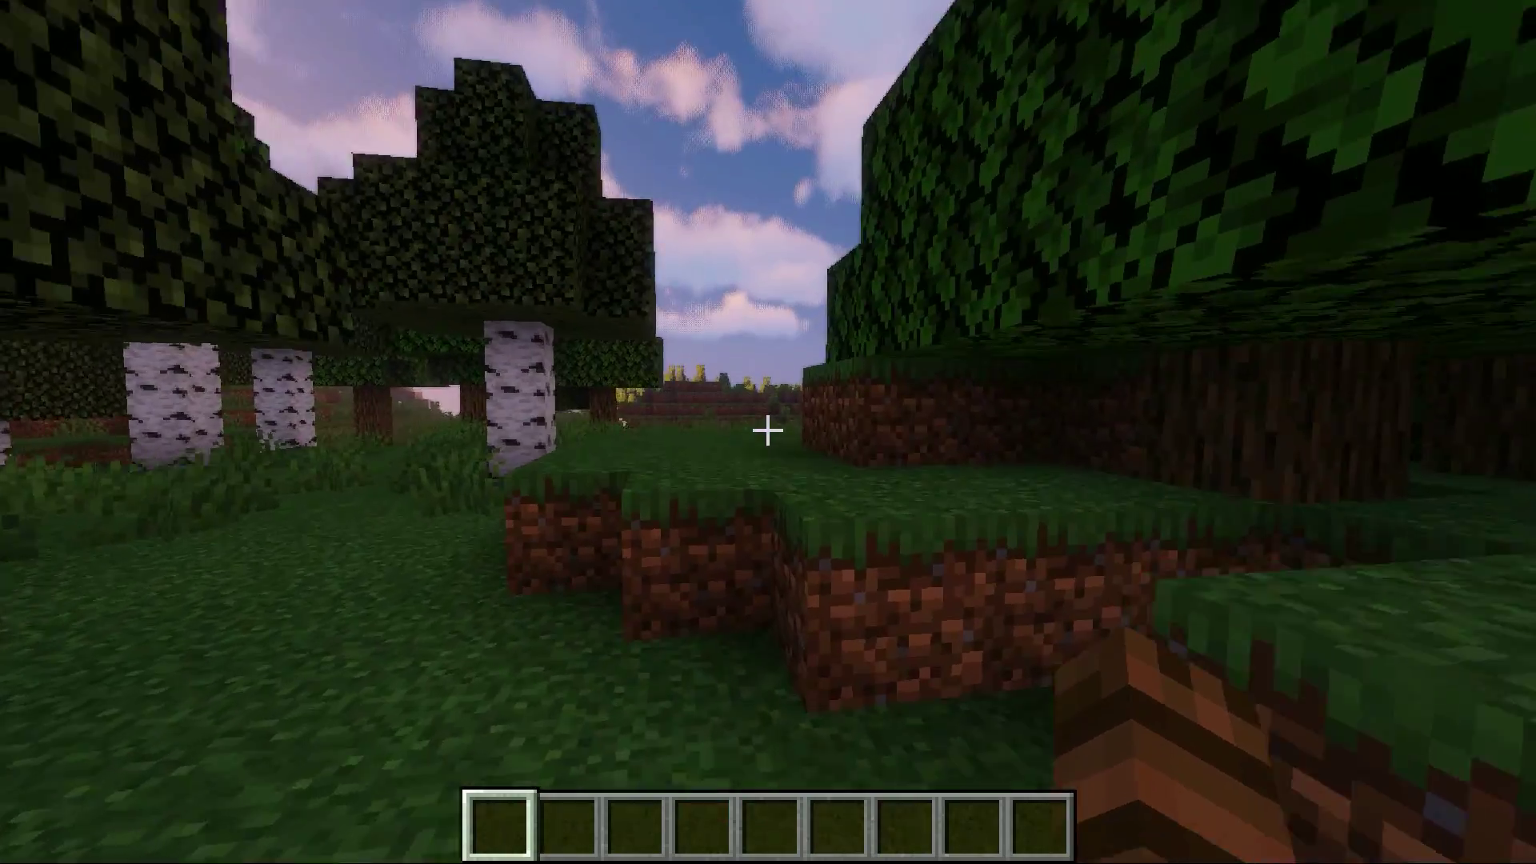
key("w")
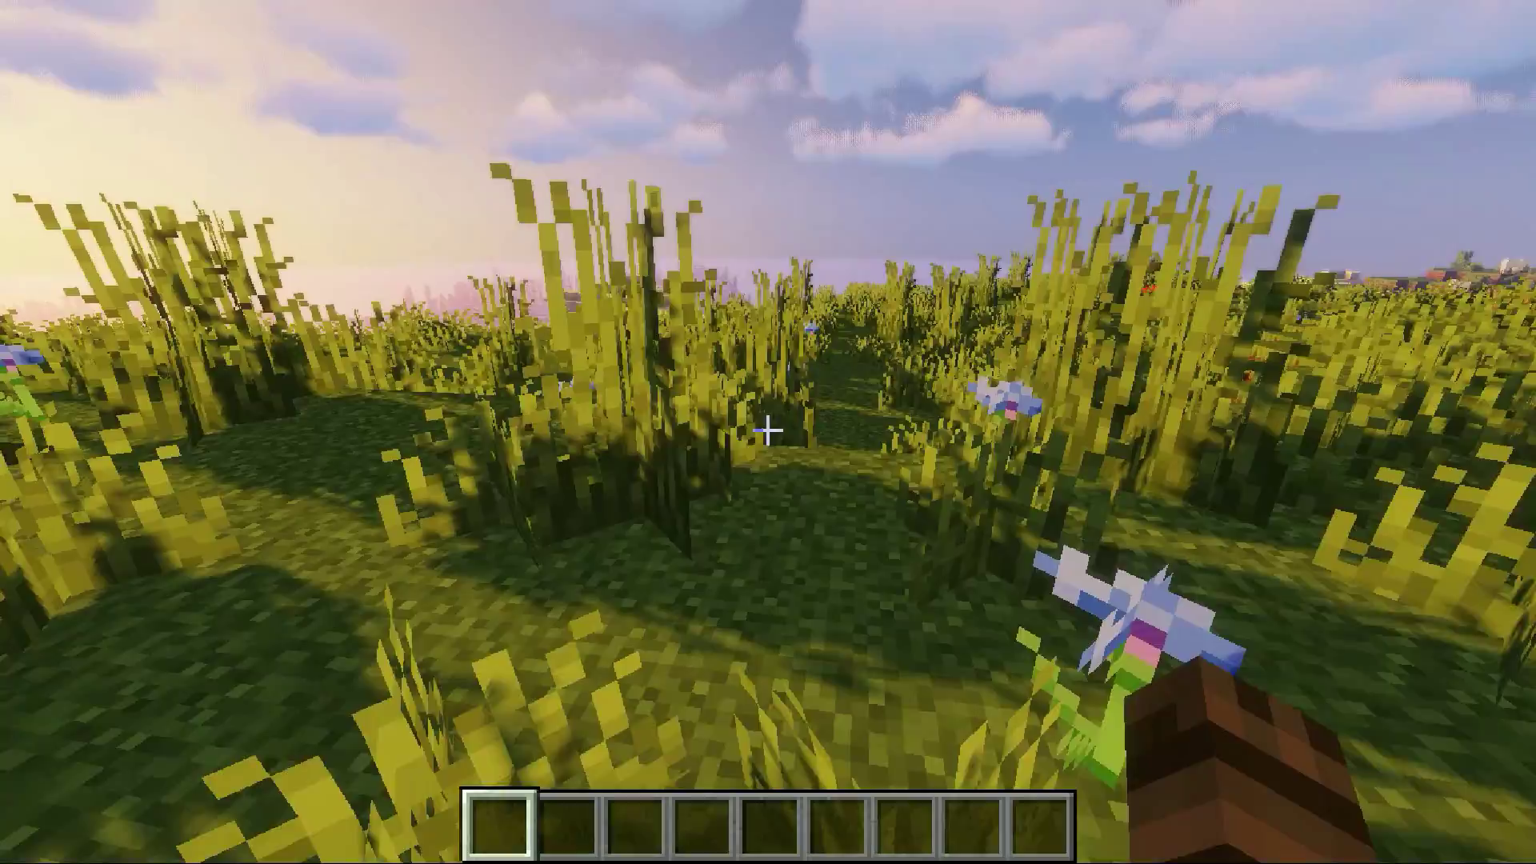
key("w")
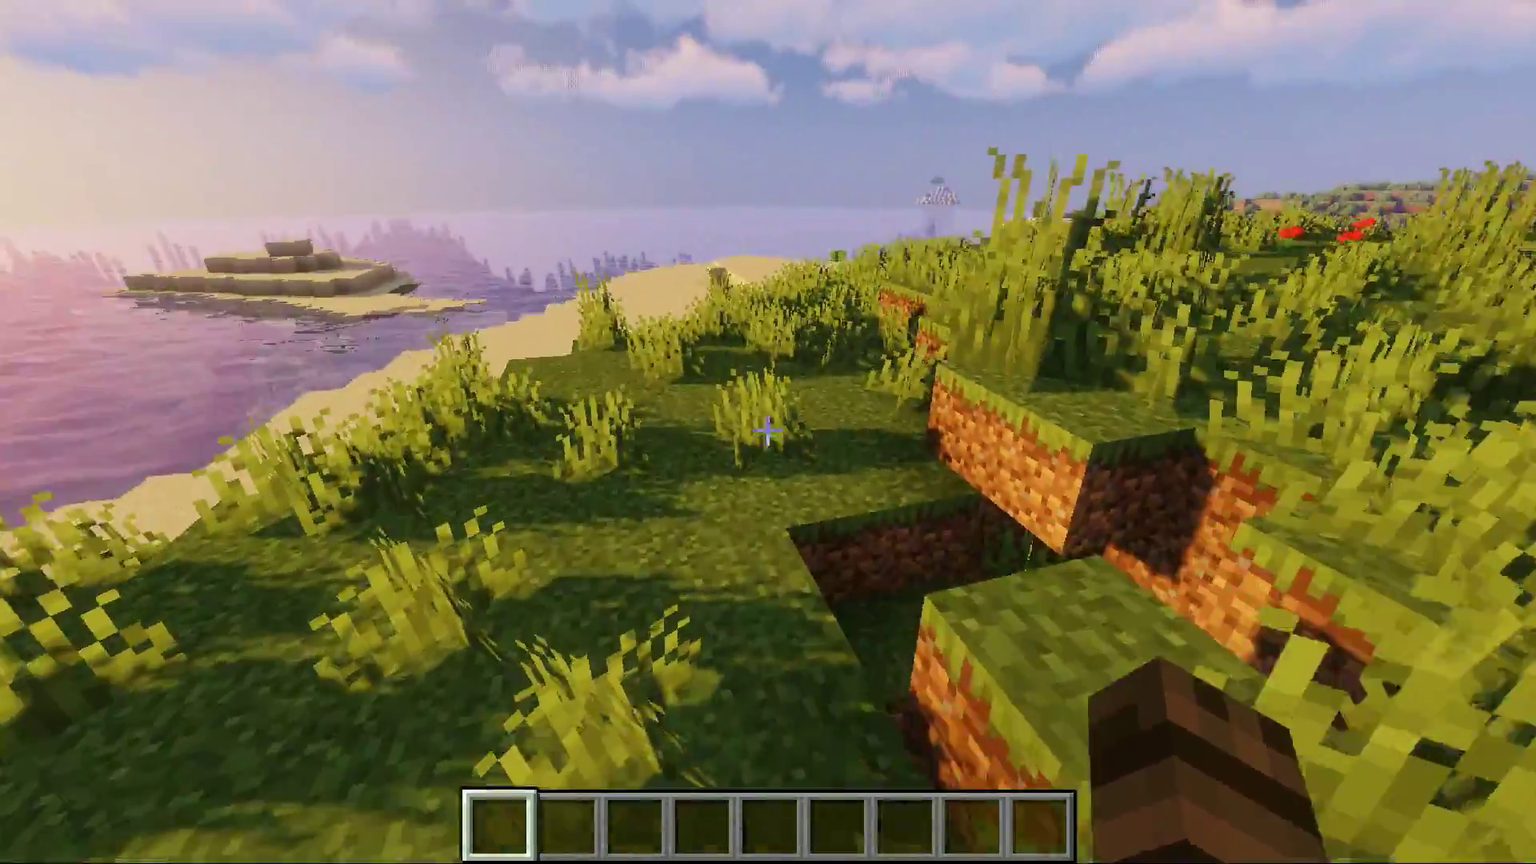
key("w")
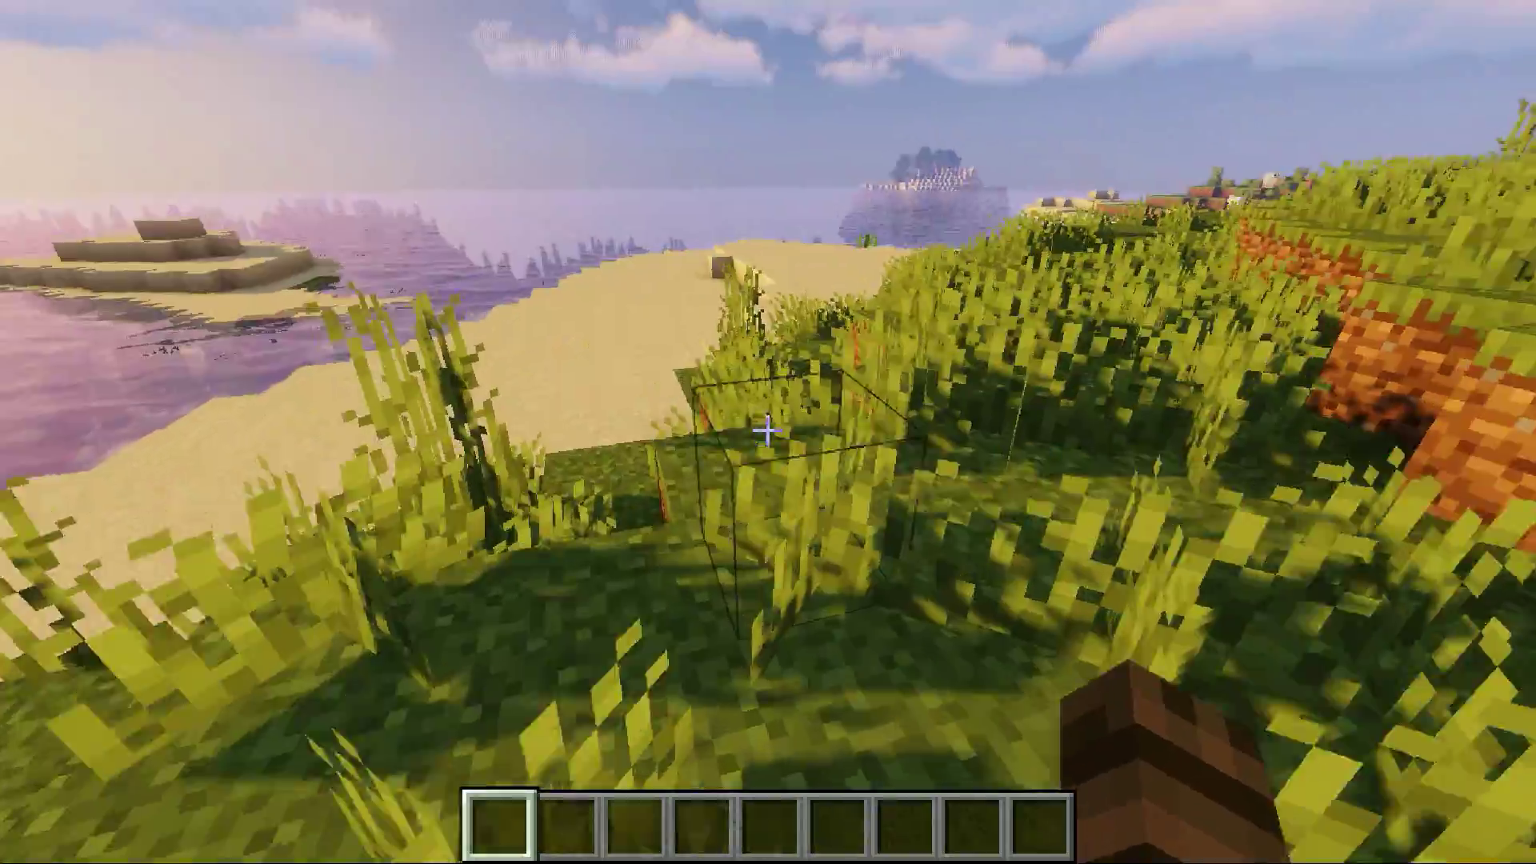